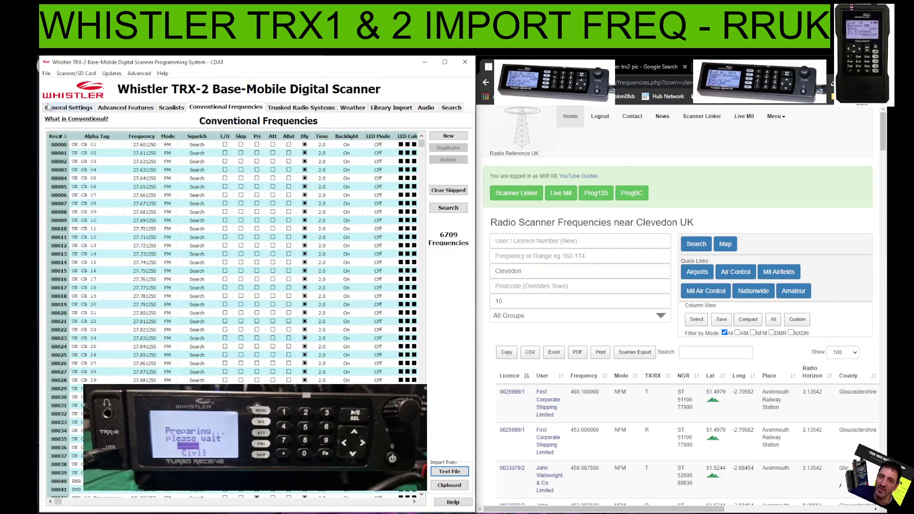
- Save the current configuration to archive CDAT_2023-07-16_00-48LED FINAL.zip, replacing the existing file
click(46, 73)
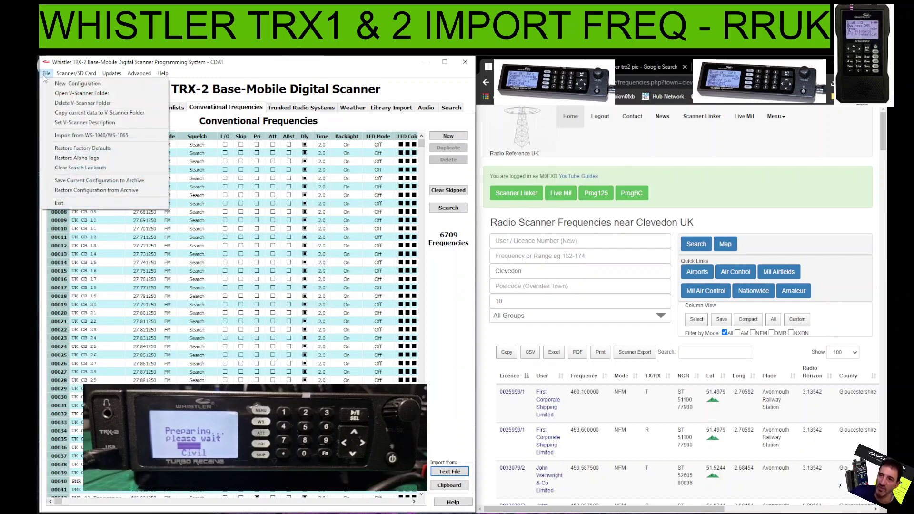
click(79, 182)
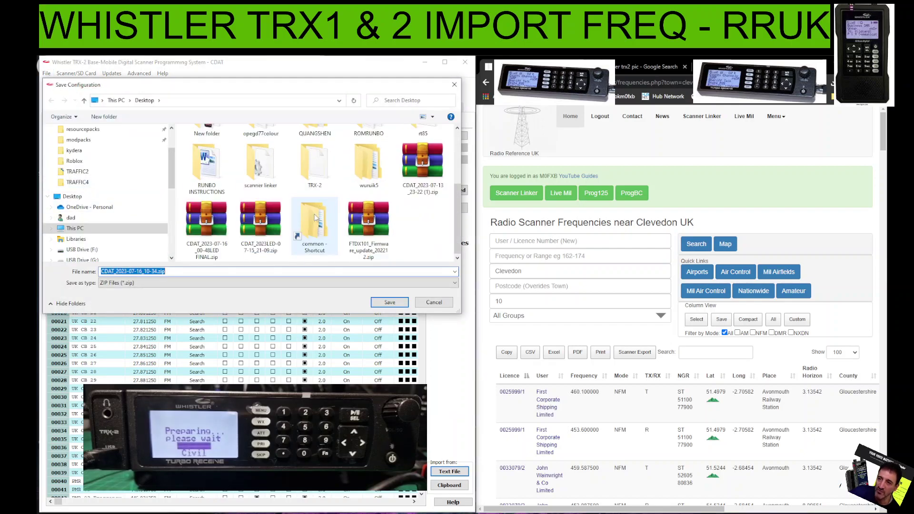
click(206, 220)
click(388, 303)
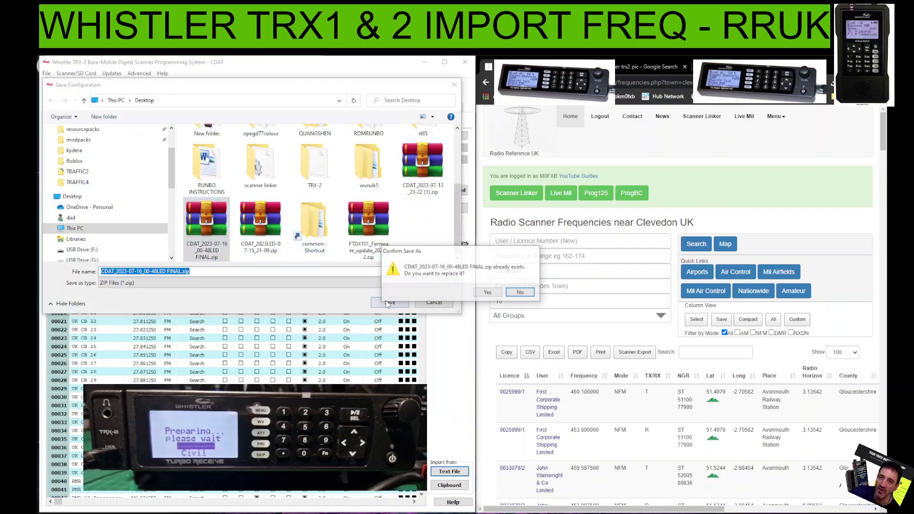
click(488, 292)
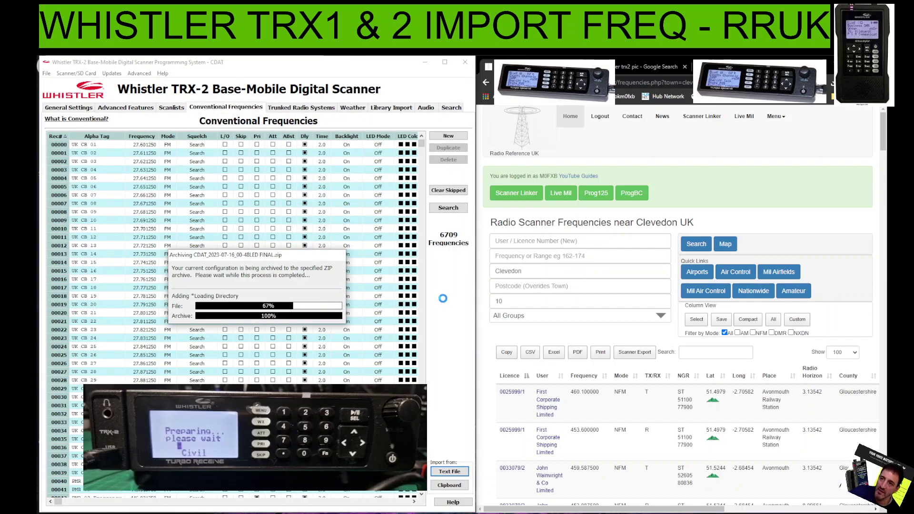
click(508, 321)
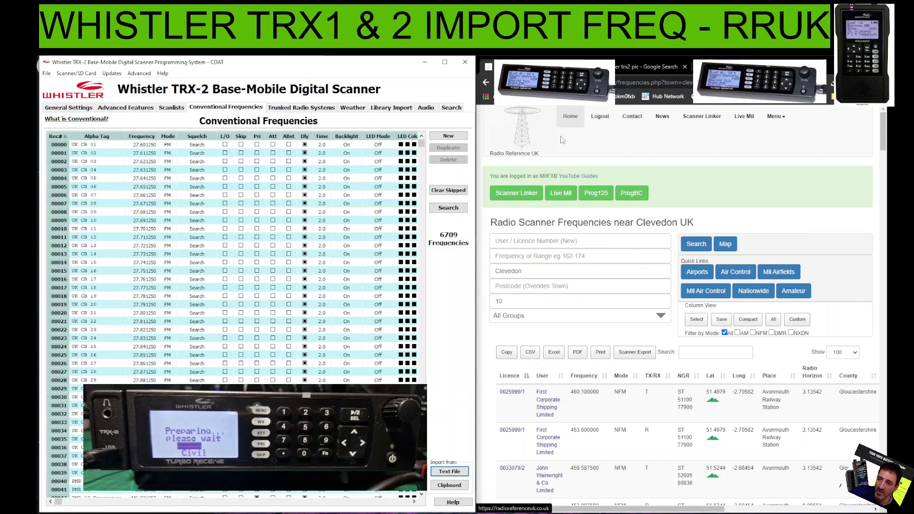
- Go to the RRUK Scanner Linker page and download the Scanner Linker program
click(516, 192)
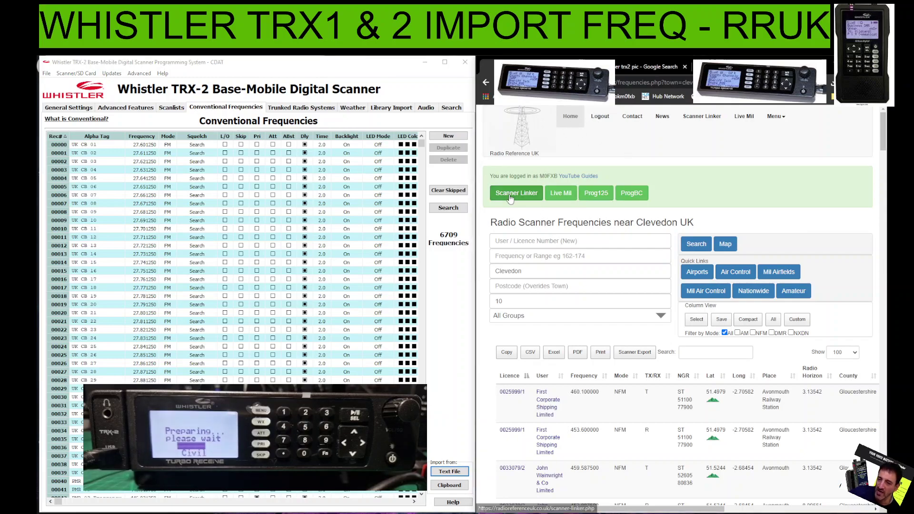
scroll(649, 247, down, 1)
scroll(649, 246, down, 6)
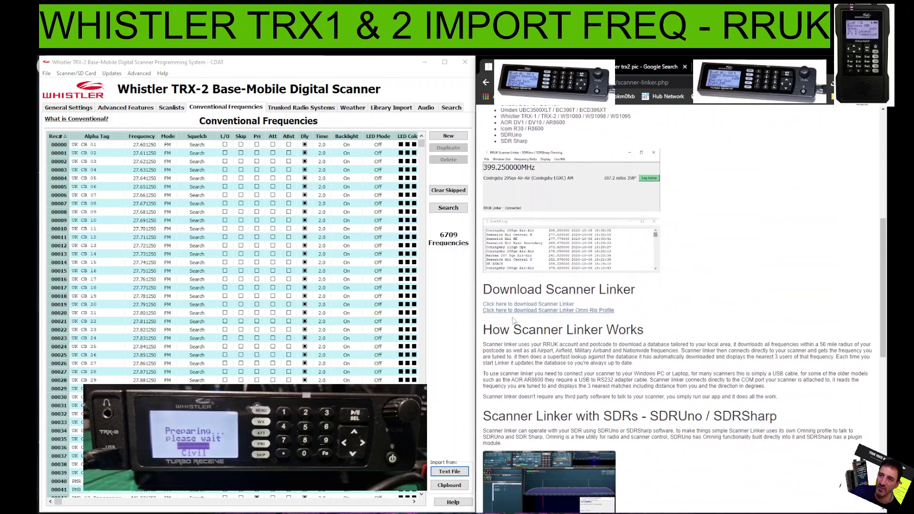
click(567, 305)
- Launch the RRUK Scanner Linker app from the desktop and place it over the browser
drag(762, 66, 717, 68)
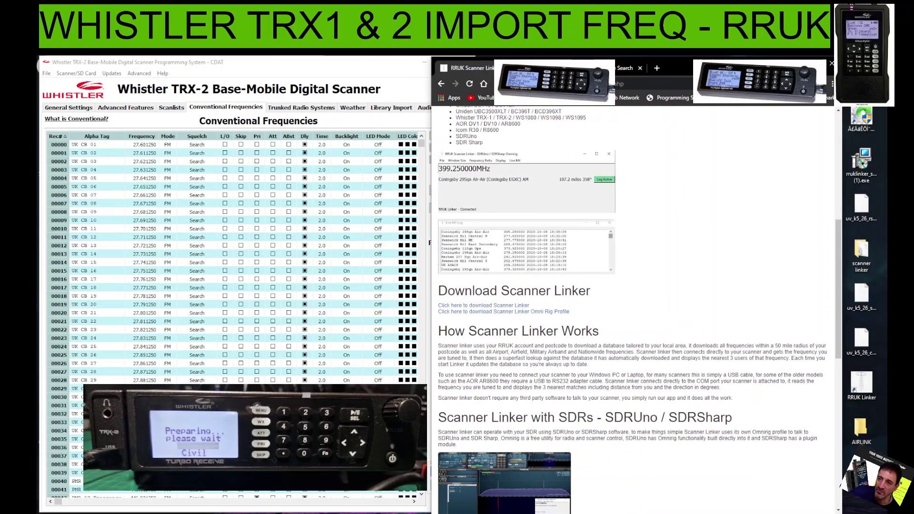
double_click(865, 386)
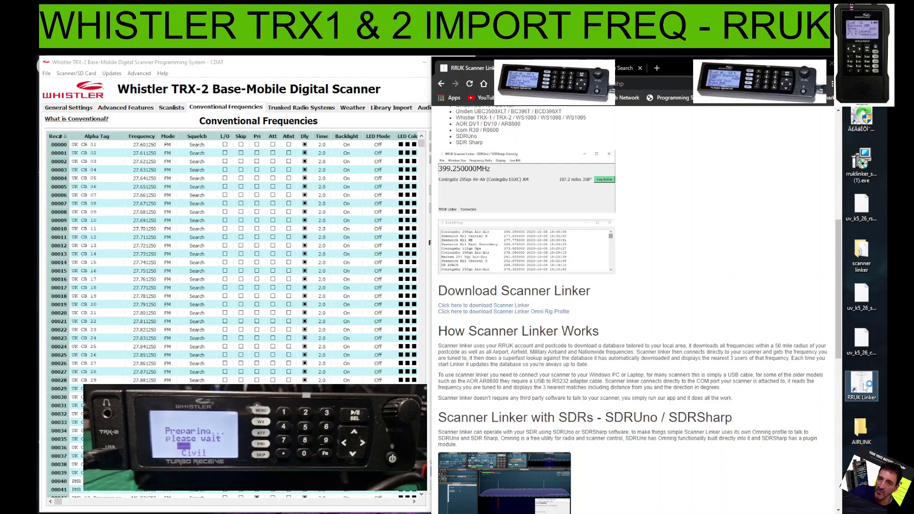
drag(310, 157, 640, 209)
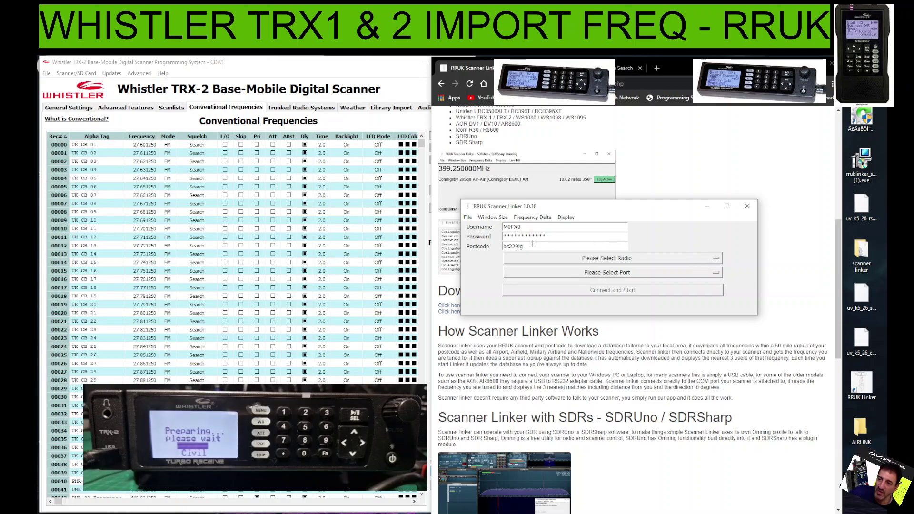
- Select Whistler TRX-1/TRX-2 as the radio and COM18 as the serial port
click(684, 261)
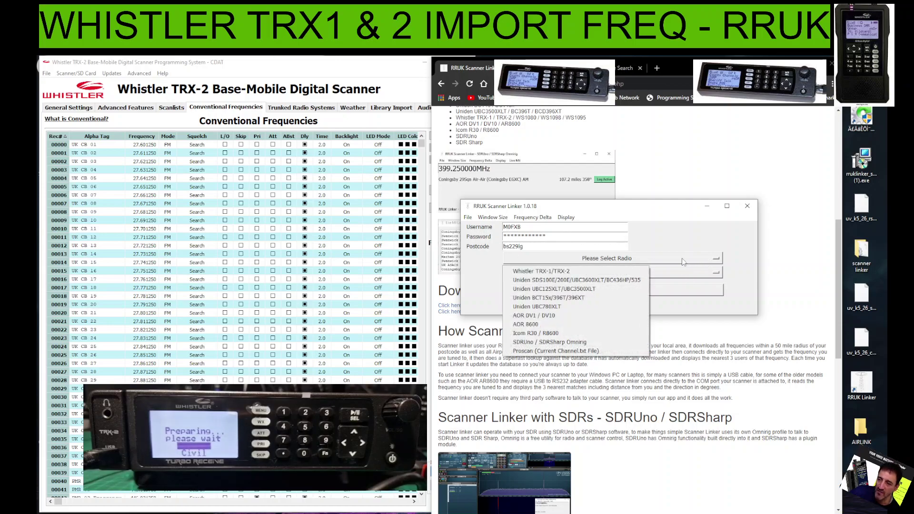
click(565, 271)
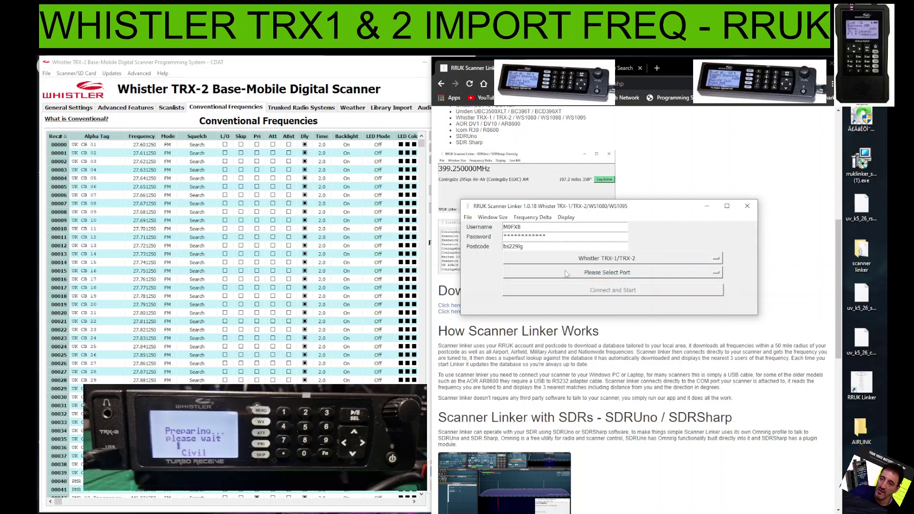
click(719, 275)
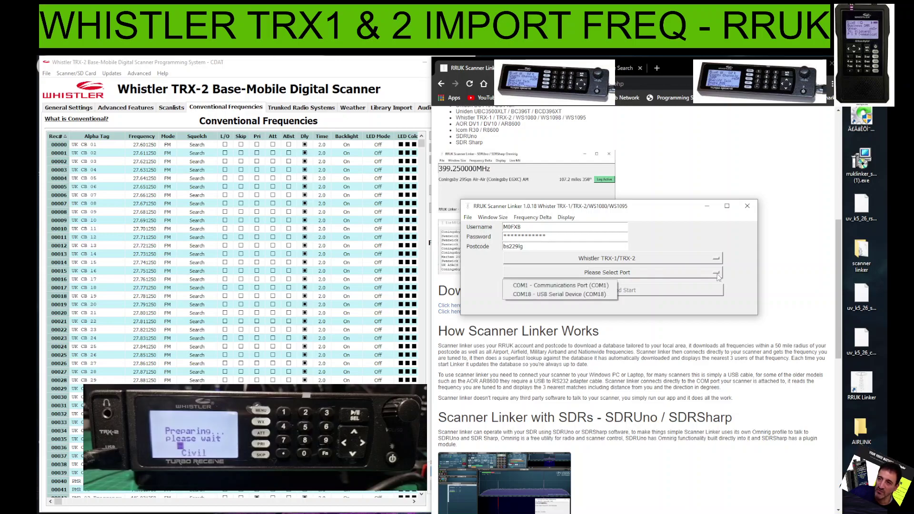
click(590, 294)
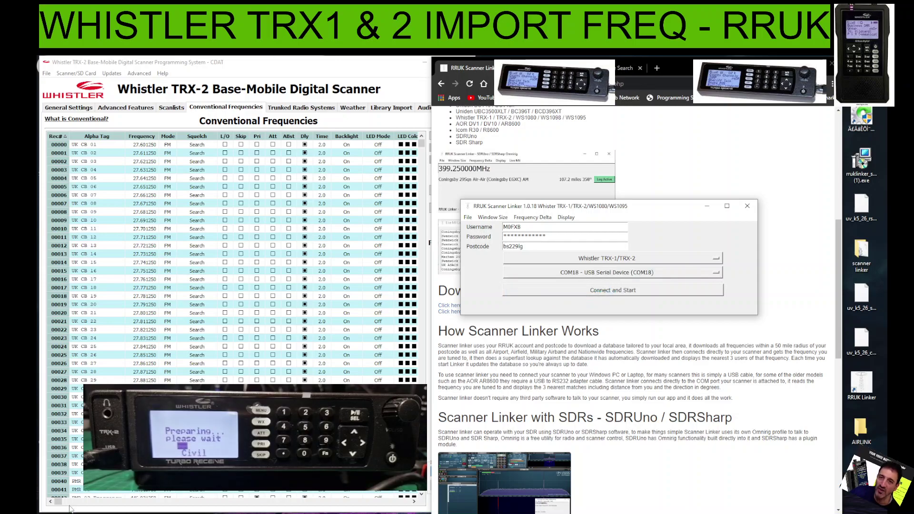
- Check the COM ports in Device Manager, then connect and dismiss the COM port error
right_click(47, 513)
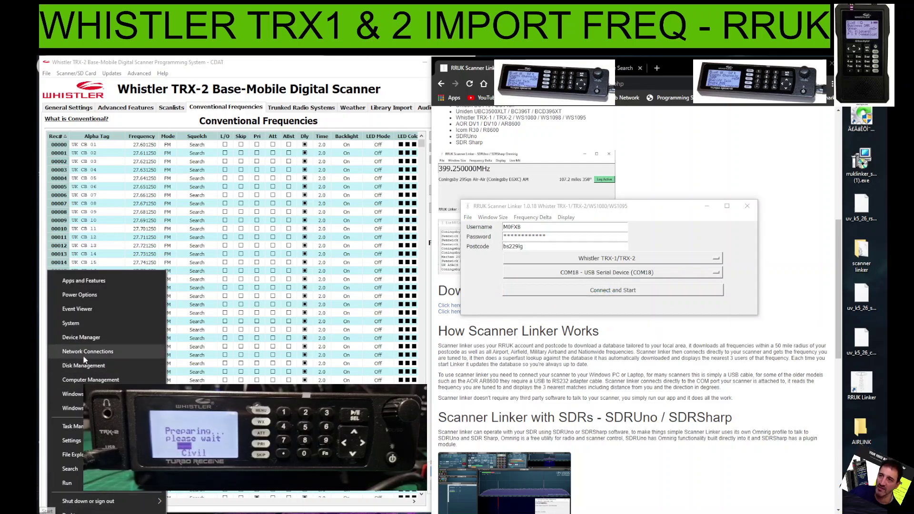
click(79, 338)
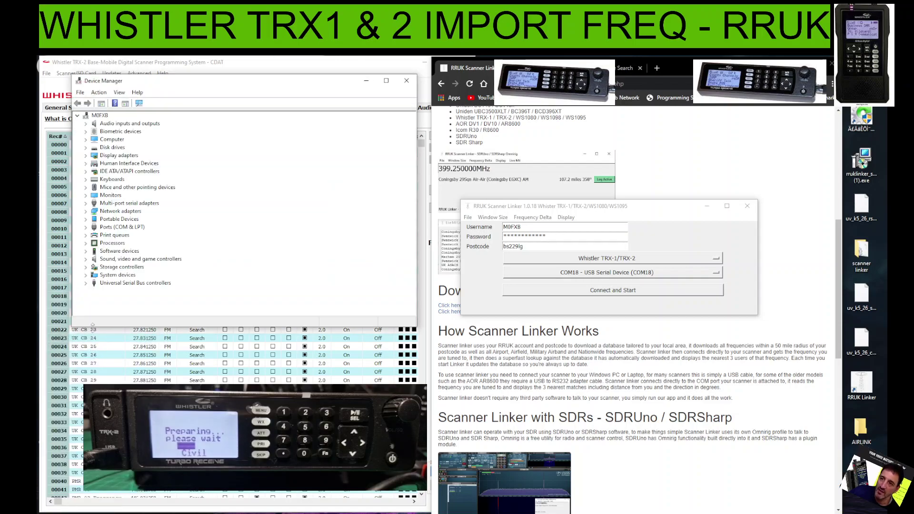
double_click(125, 228)
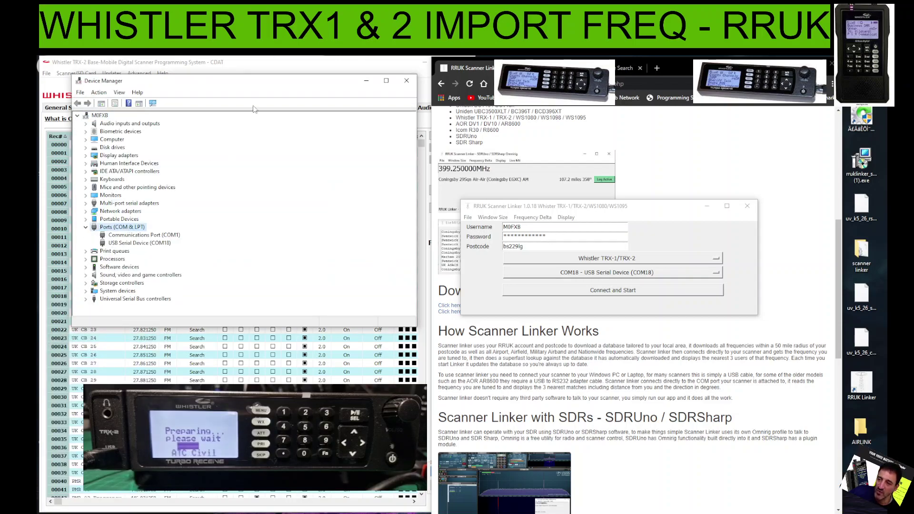
drag(265, 86, 258, 158)
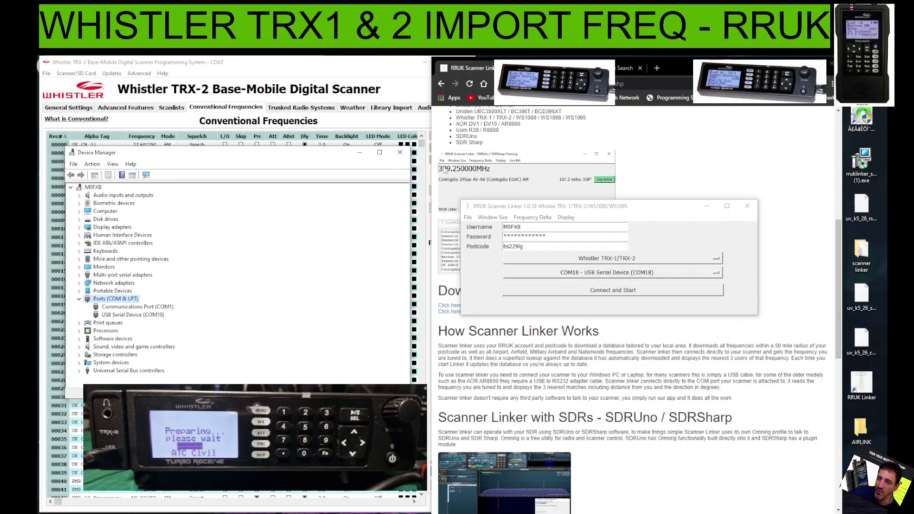
click(392, 156)
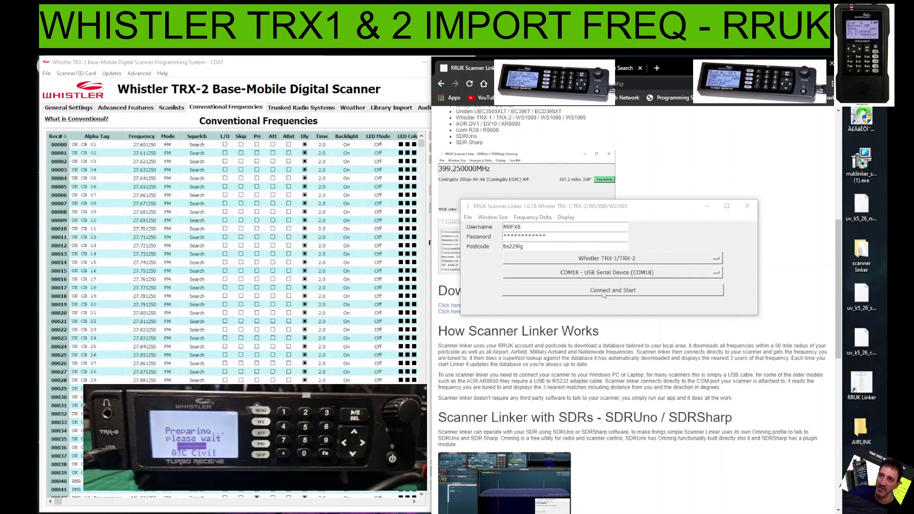
click(603, 293)
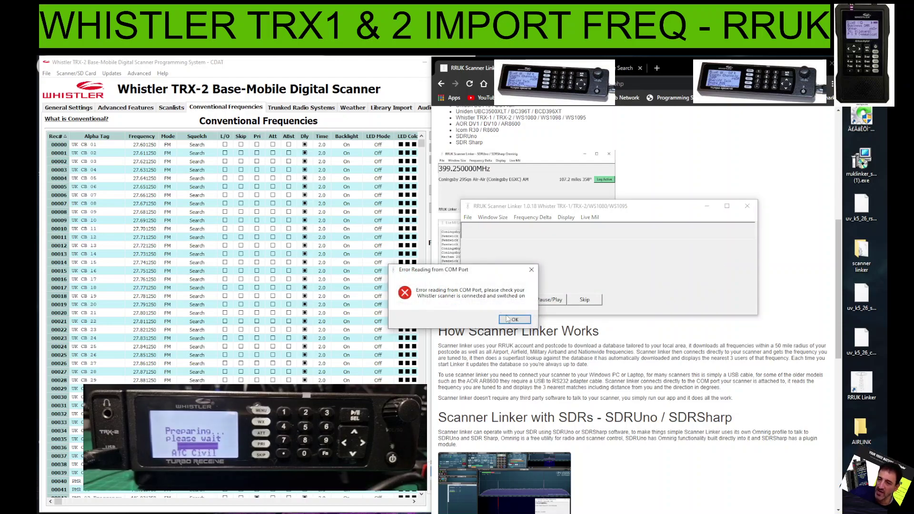
click(506, 318)
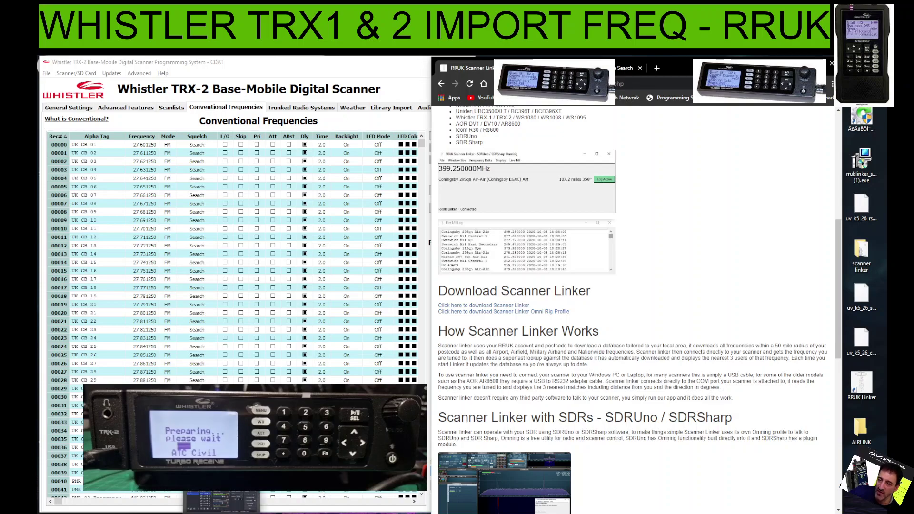
- Minimise OBS and relaunch RRUK Scanner Linker, centring its window on screen
click(221, 503)
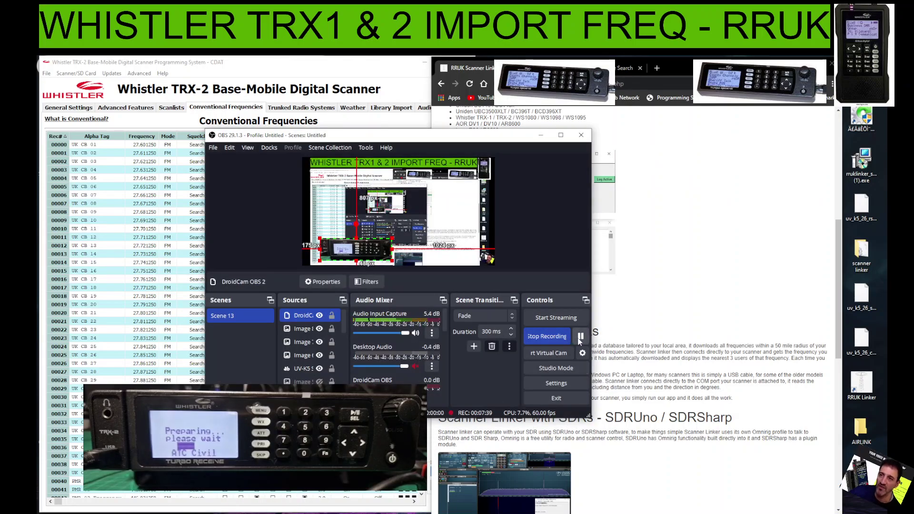
click(540, 135)
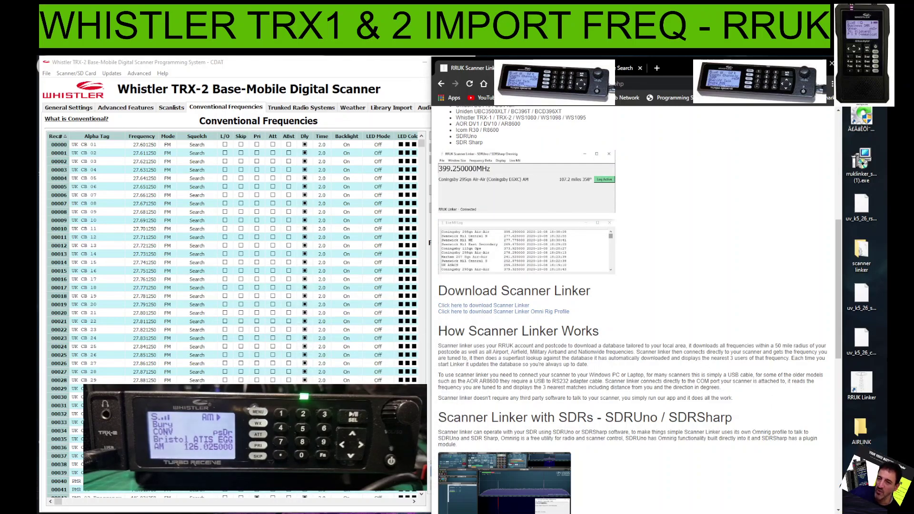
double_click(862, 383)
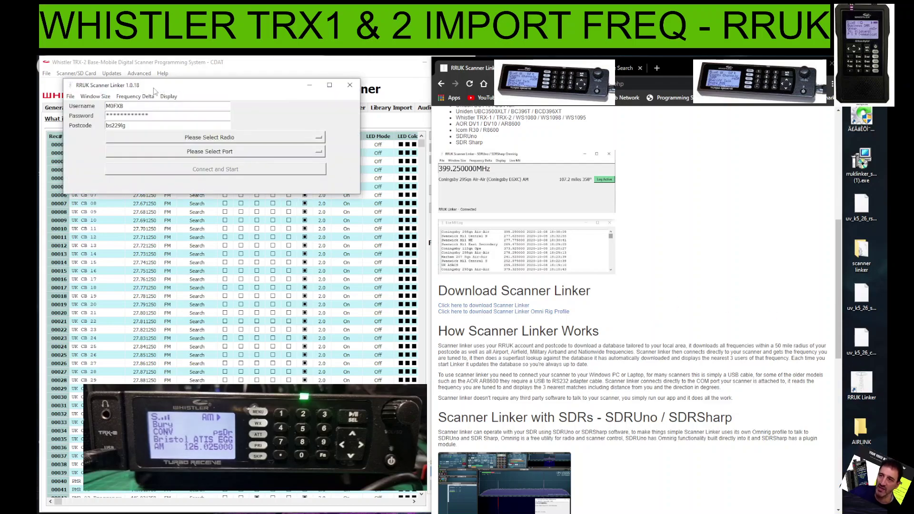
drag(237, 89, 479, 246)
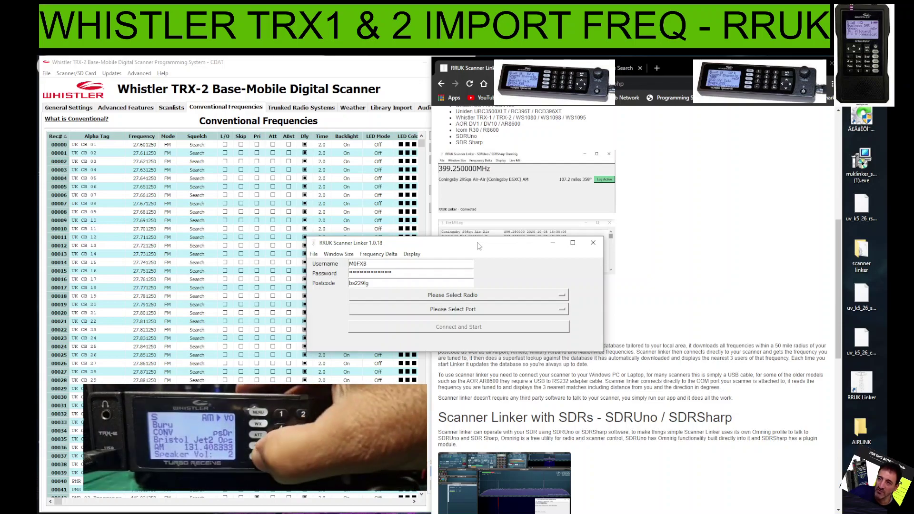
- Connect the linker to the Whistler TRX-1/TRX-2 on COM18 and download the frequency database
click(563, 296)
click(398, 308)
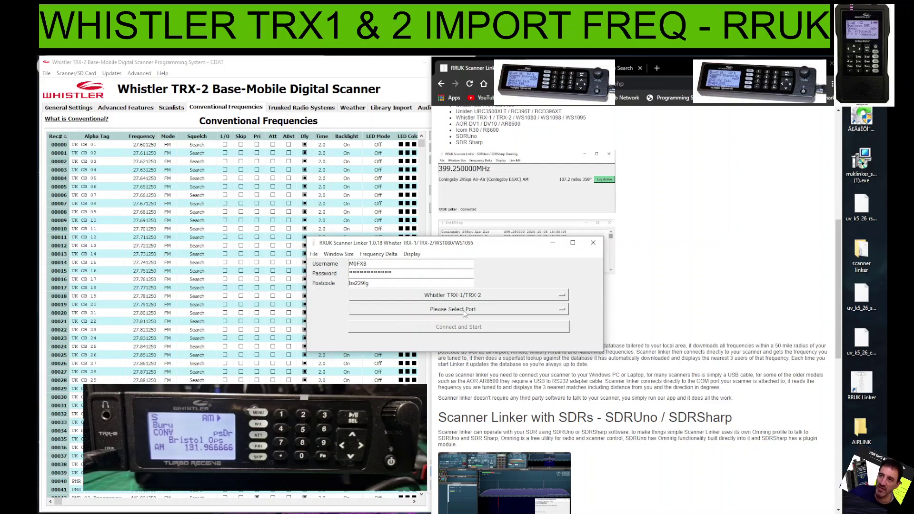
click(466, 311)
click(437, 332)
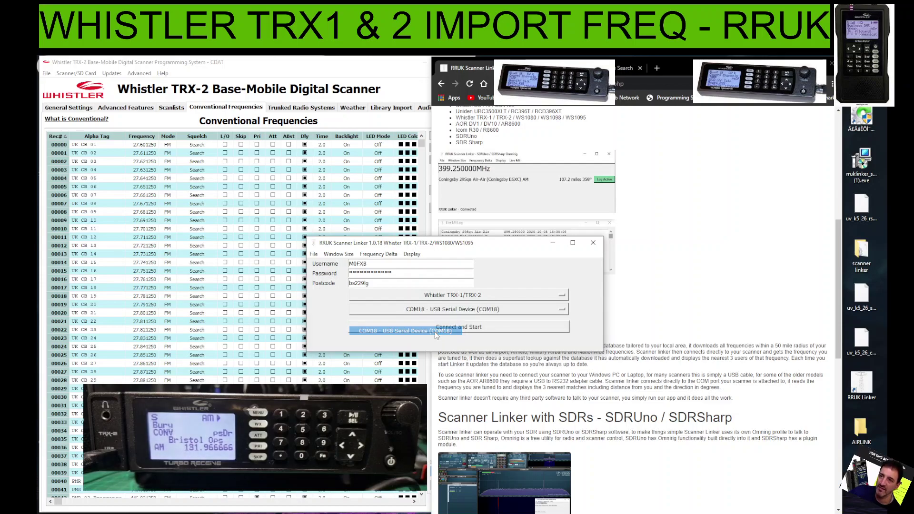
click(464, 328)
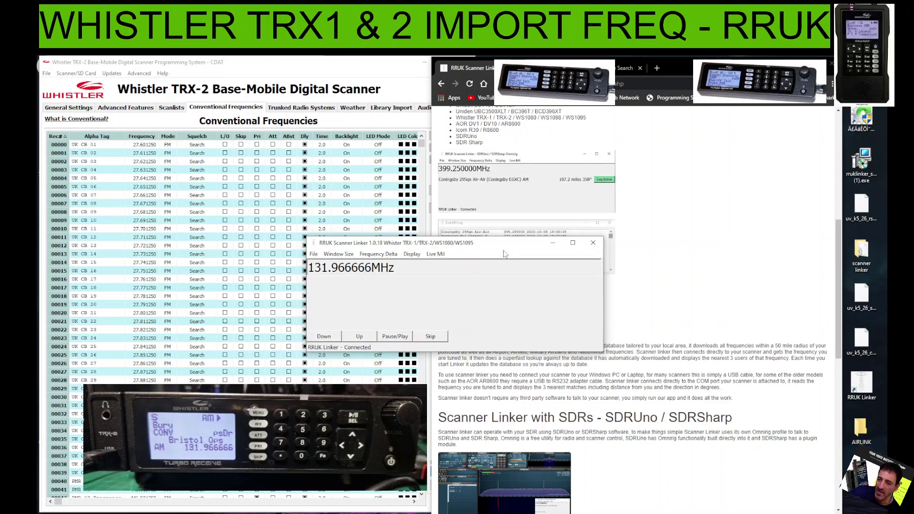
drag(498, 248, 657, 186)
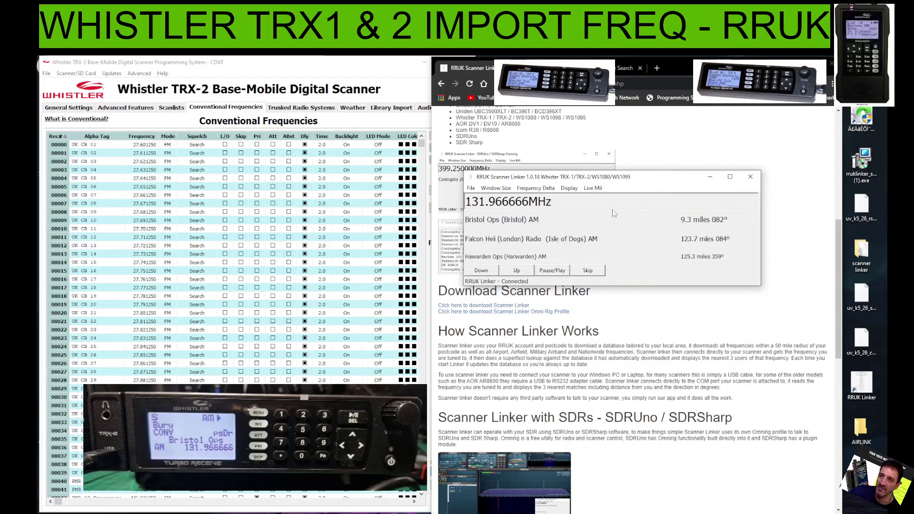
drag(649, 181, 658, 214)
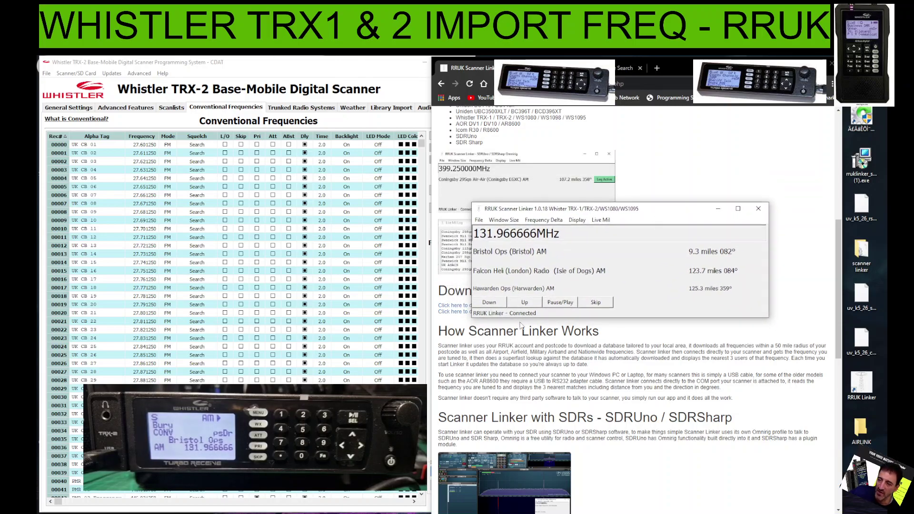
- Step the scanner up one frequency and back down so Bristol Fire EGGD is identified
click(526, 302)
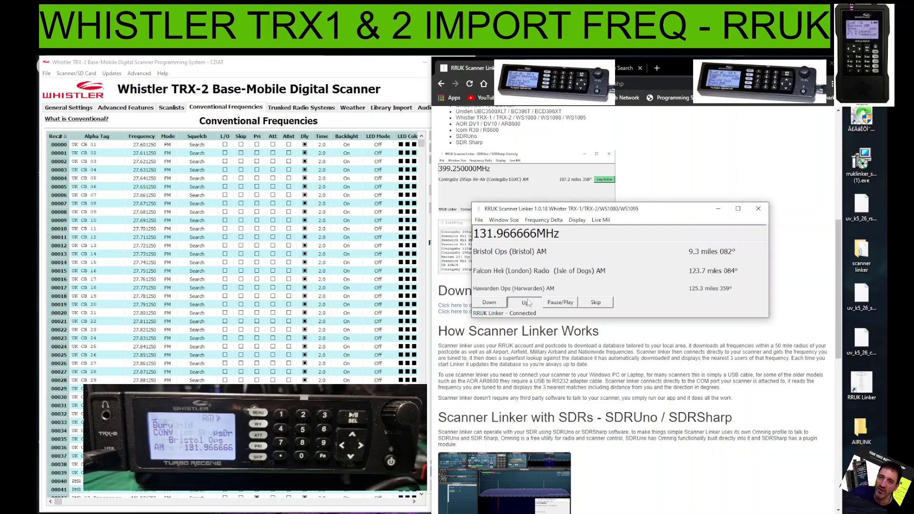
click(495, 303)
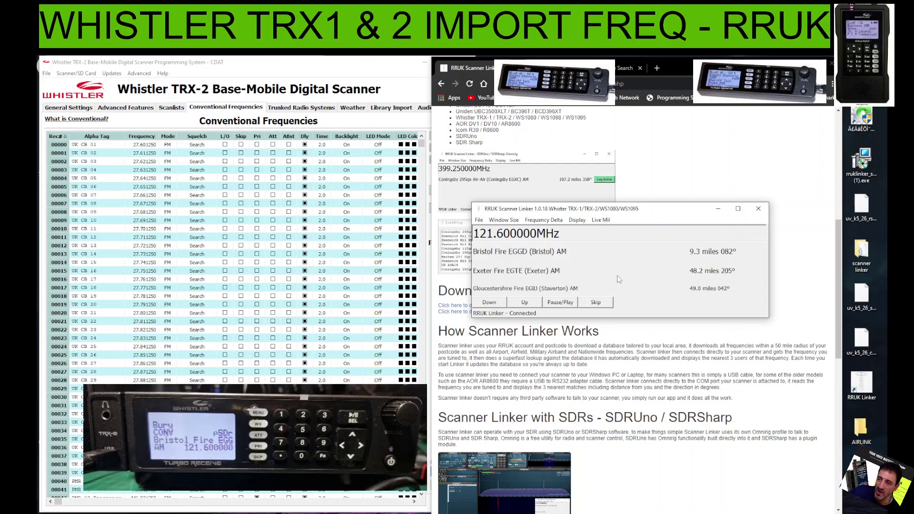
drag(672, 215, 673, 191)
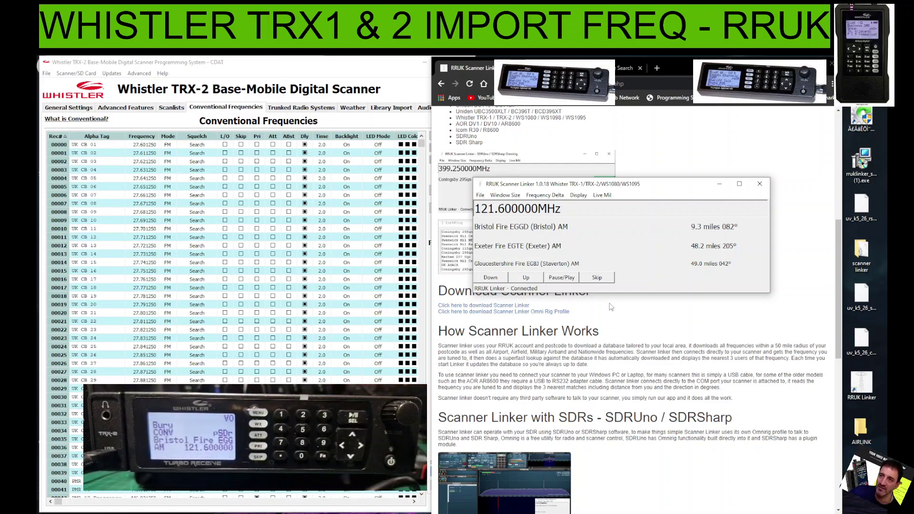
- Skip and pause the linker's tracking, then acknowledge the COM port error so it exits
click(599, 278)
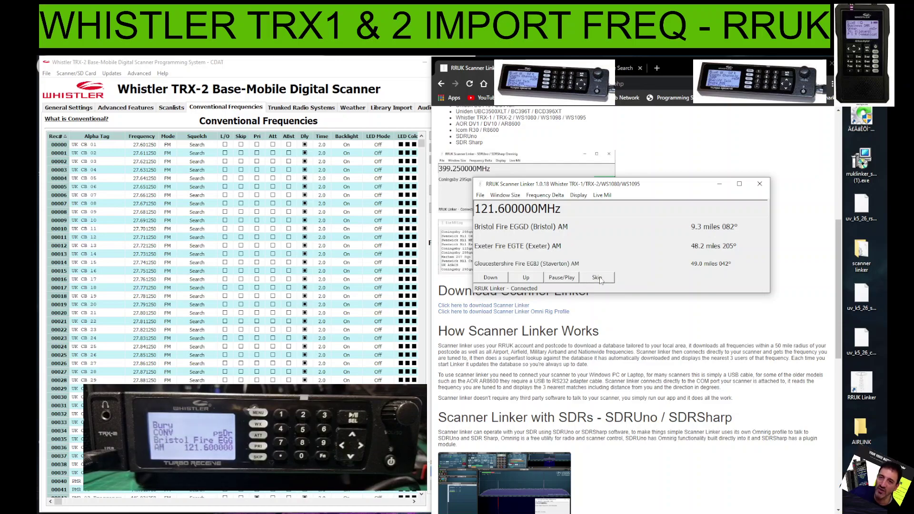
click(551, 281)
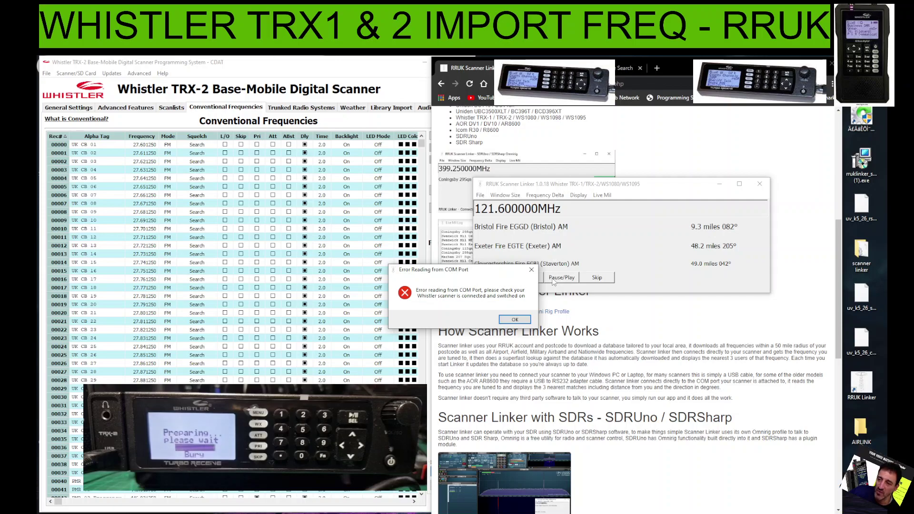
click(516, 320)
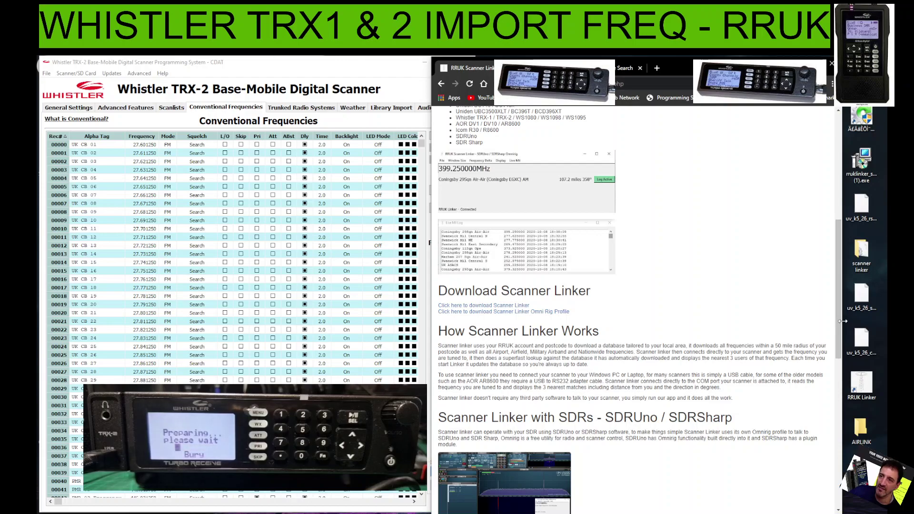
- Widen the browser, return to the top of the Scanner Linker page, and bring CDAT forward
drag(842, 322, 877, 321)
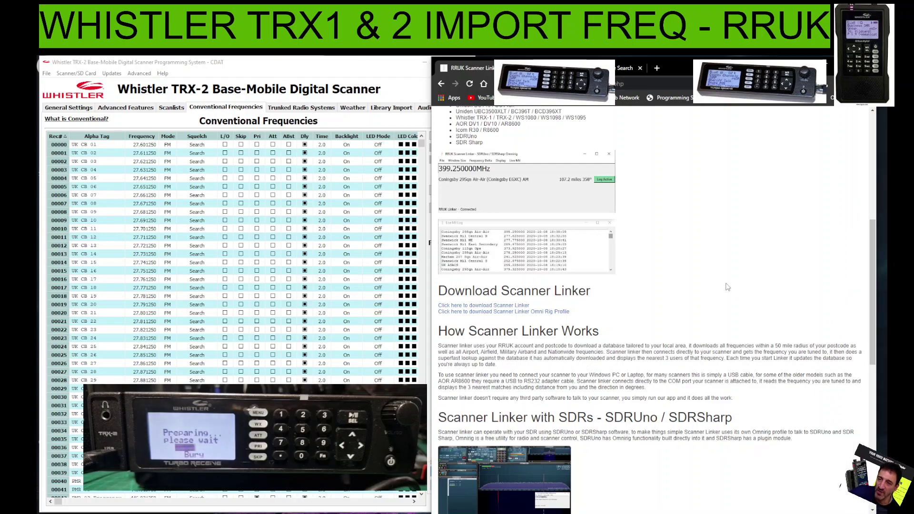
scroll(728, 284, down, 5)
scroll(723, 284, up, 6)
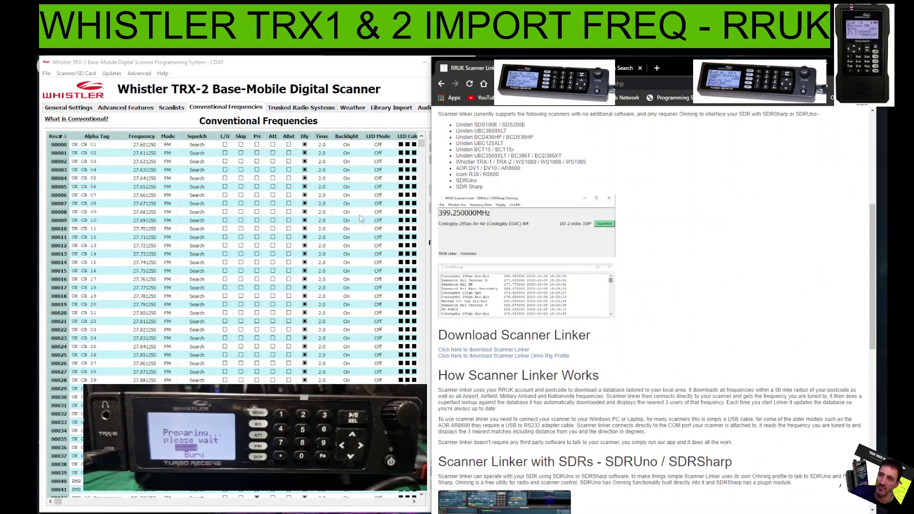
scroll(735, 280, up, 5)
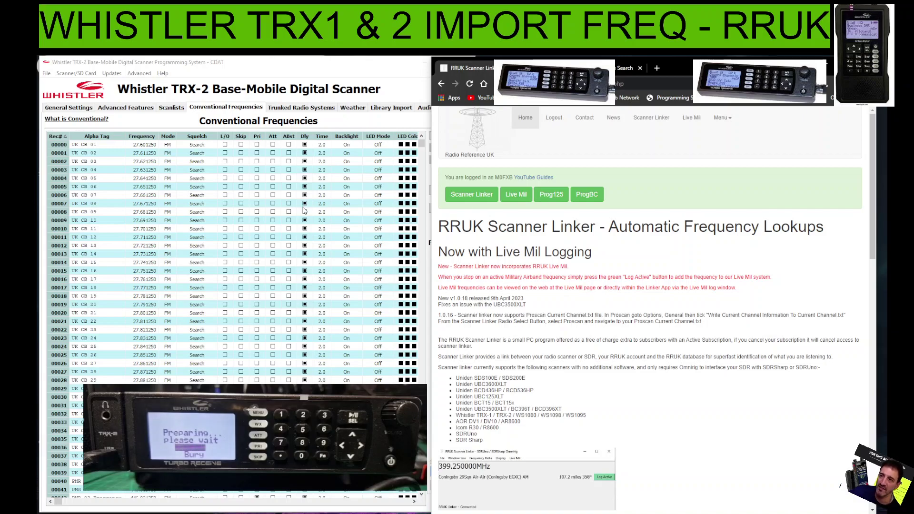
click(381, 74)
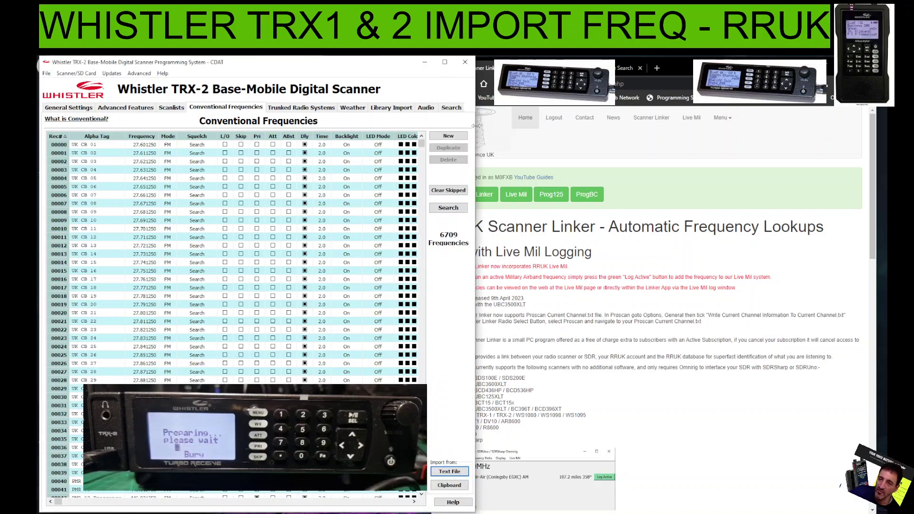
- Widen the CDAT window and browse the File and Scanner/SD Card menus without choosing anything
drag(482, 126, 729, 162)
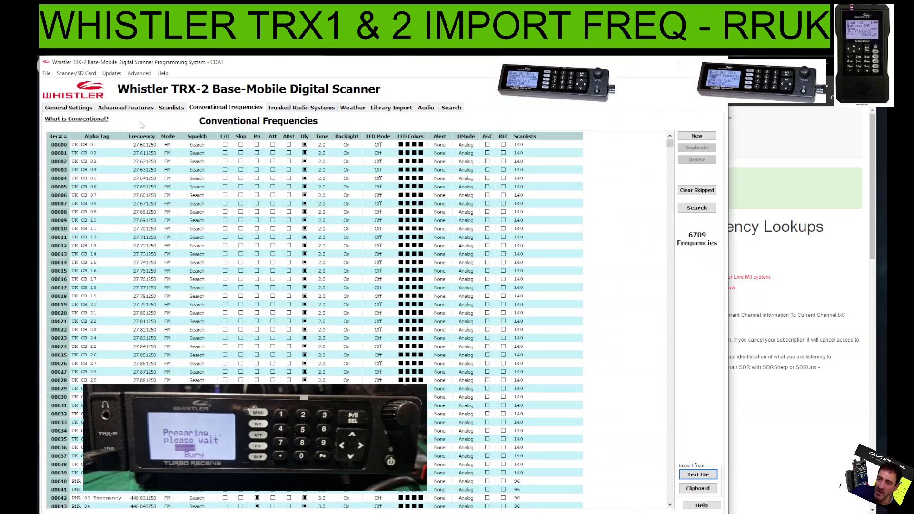
click(70, 108)
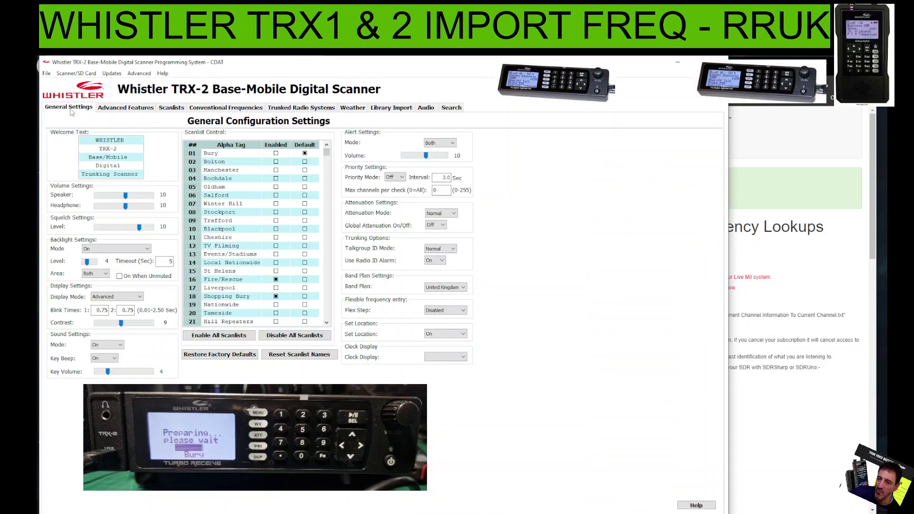
click(47, 73)
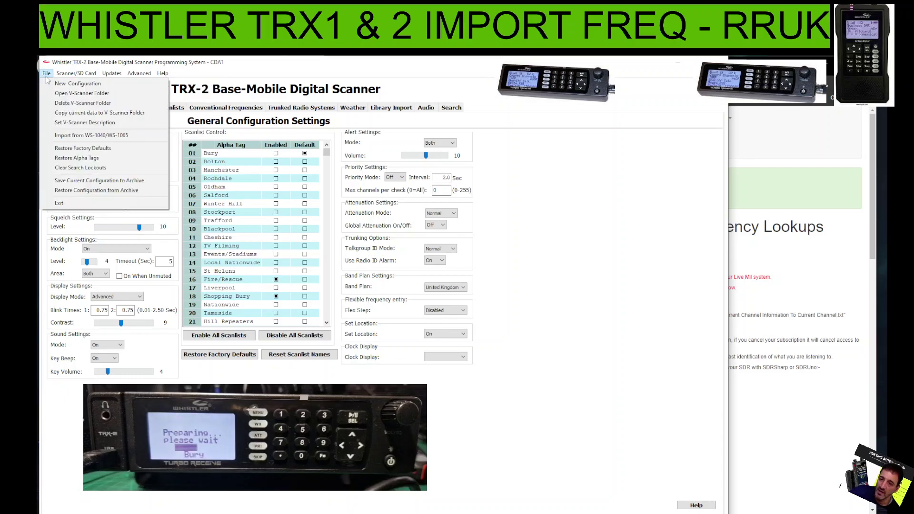
mouse_move(64, 76)
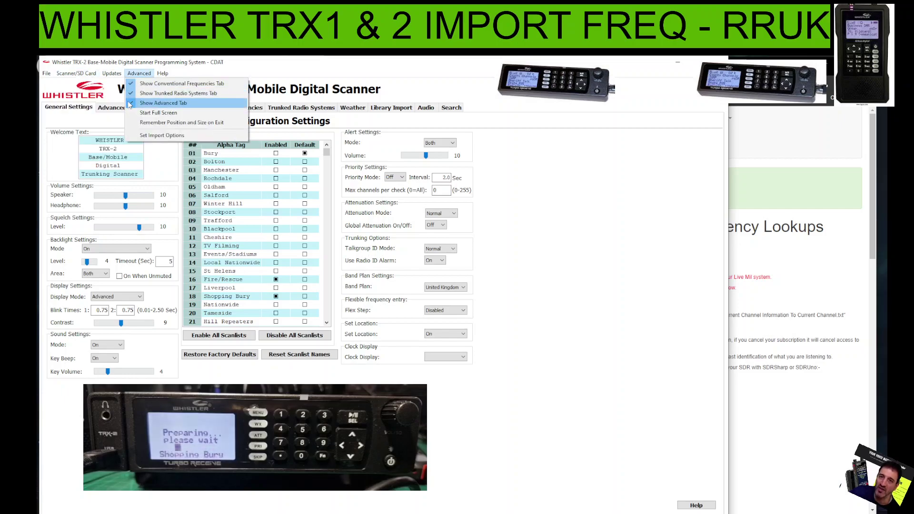
click(59, 76)
click(73, 75)
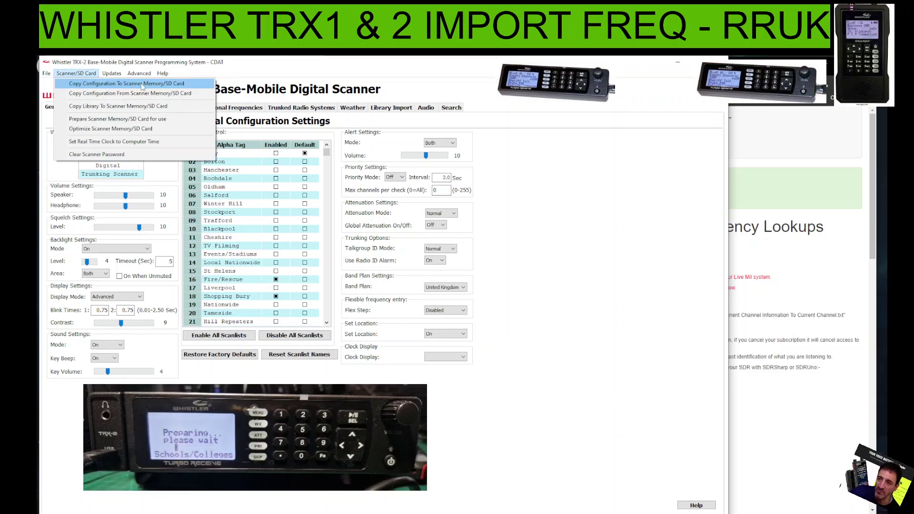
click(618, 250)
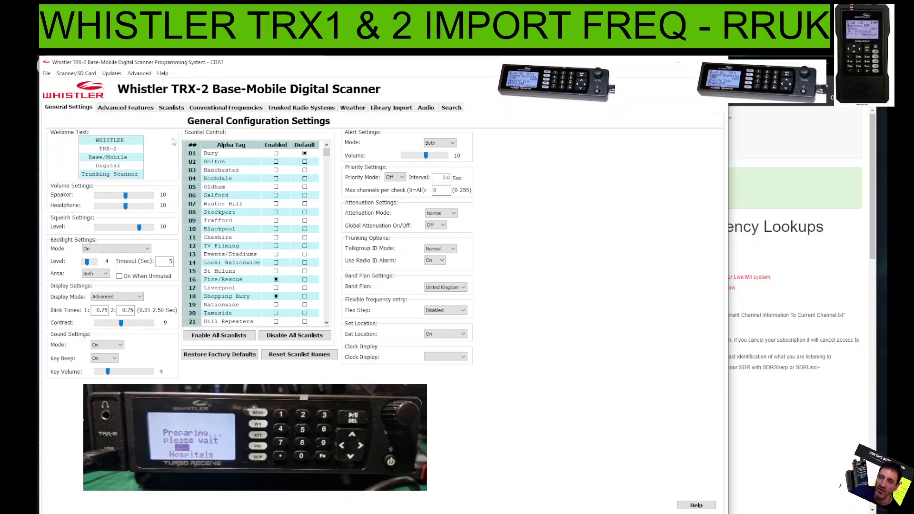
- Look over the Conventional Frequencies and Scanlist tabs, then open Advanced Features
click(220, 109)
click(173, 107)
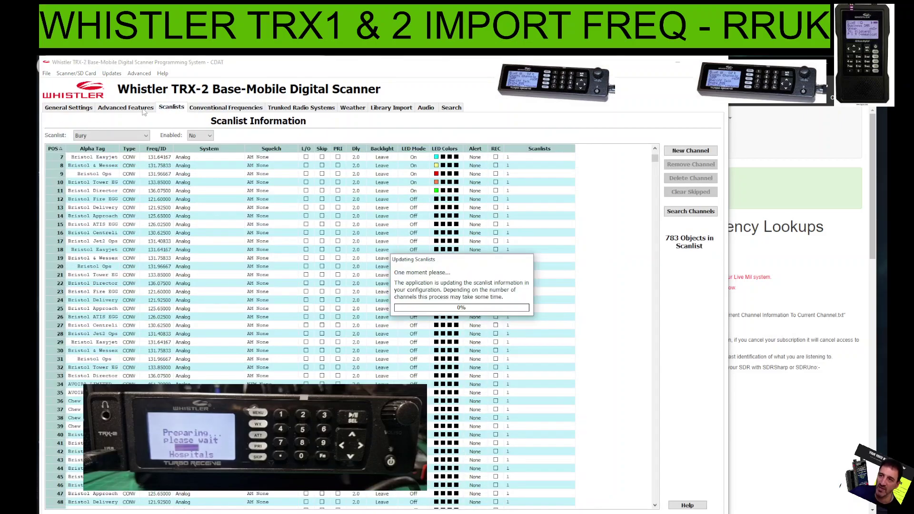
click(191, 108)
click(127, 107)
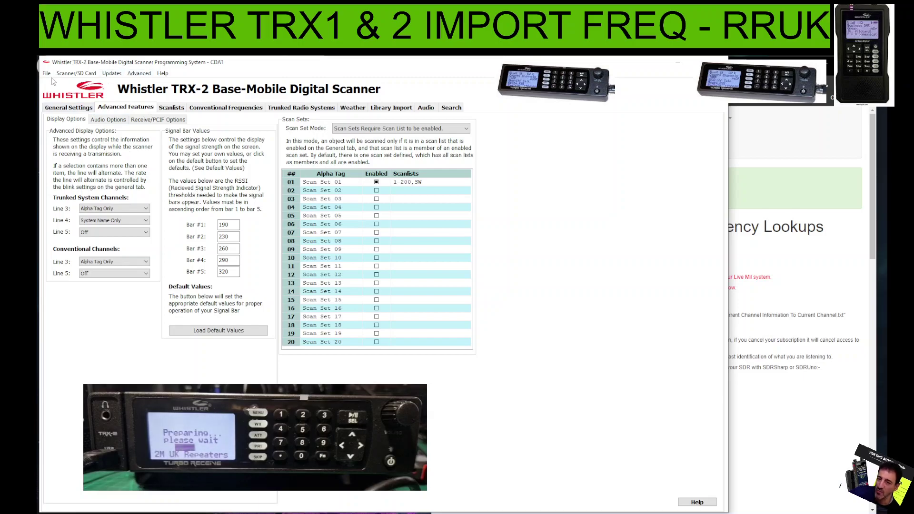
- Set the scanner's real-time clock to the computer time and confirm it
click(76, 74)
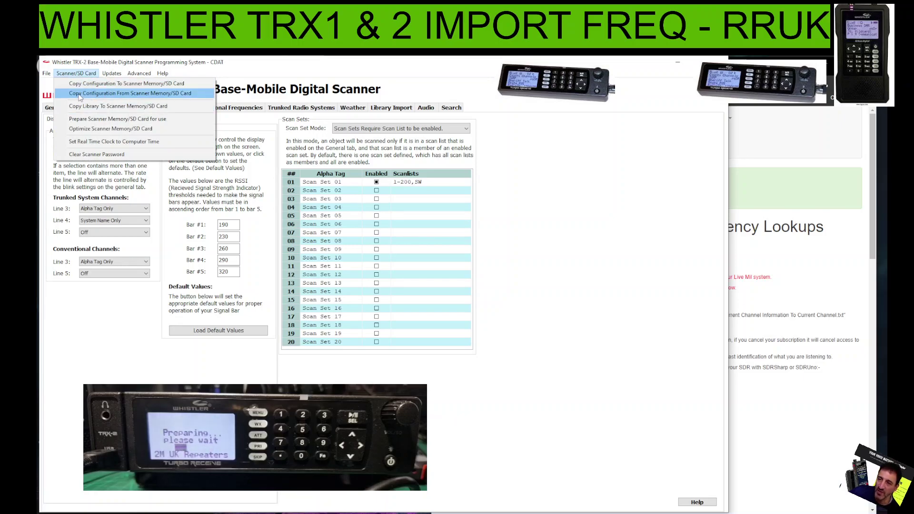
click(571, 312)
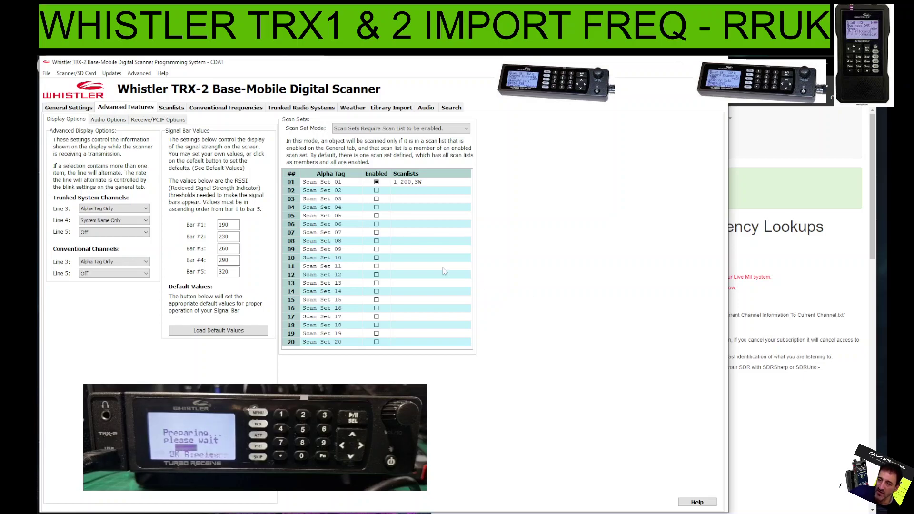
click(66, 76)
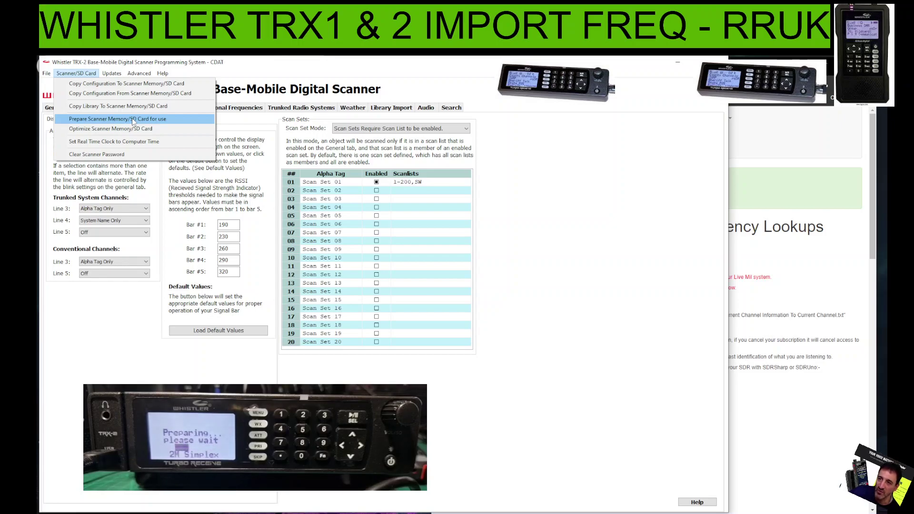
click(93, 142)
click(498, 323)
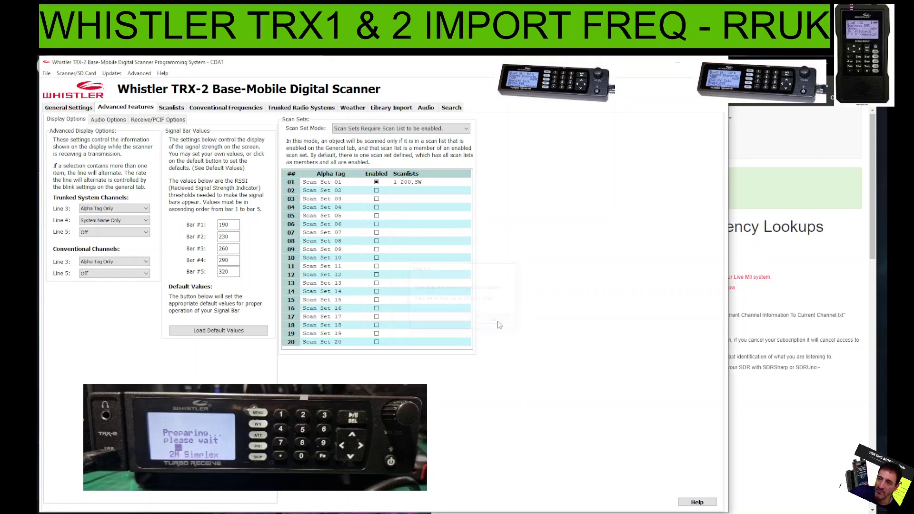
click(75, 75)
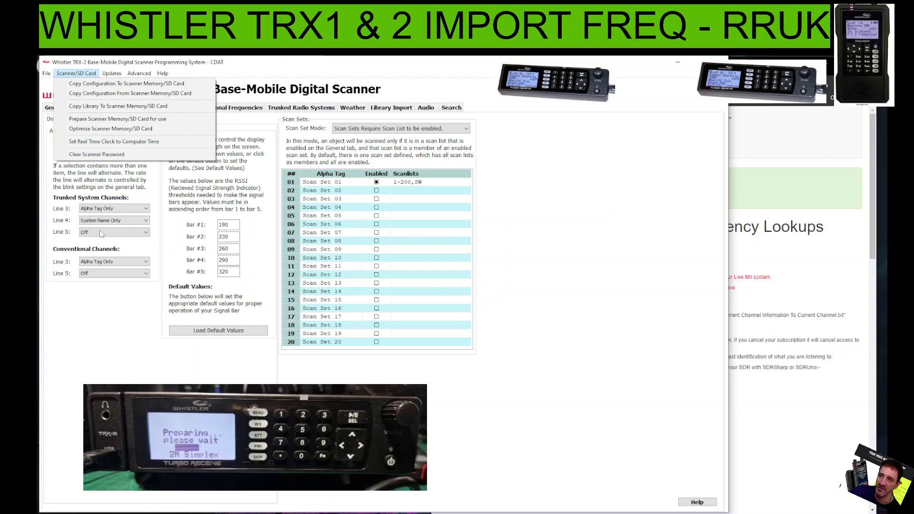
mouse_move(47, 75)
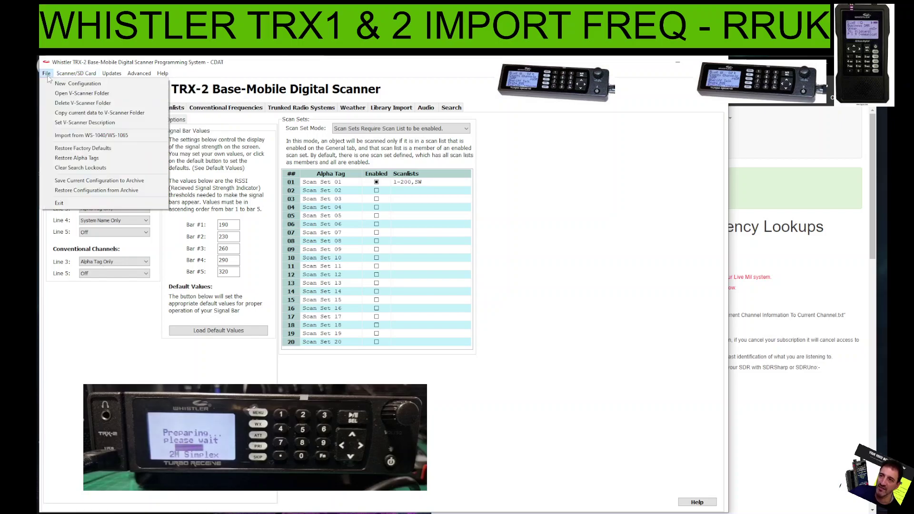
- Try copying the current data to V-Scanner folder CDAT_VS.001, declining the overwrite
click(125, 117)
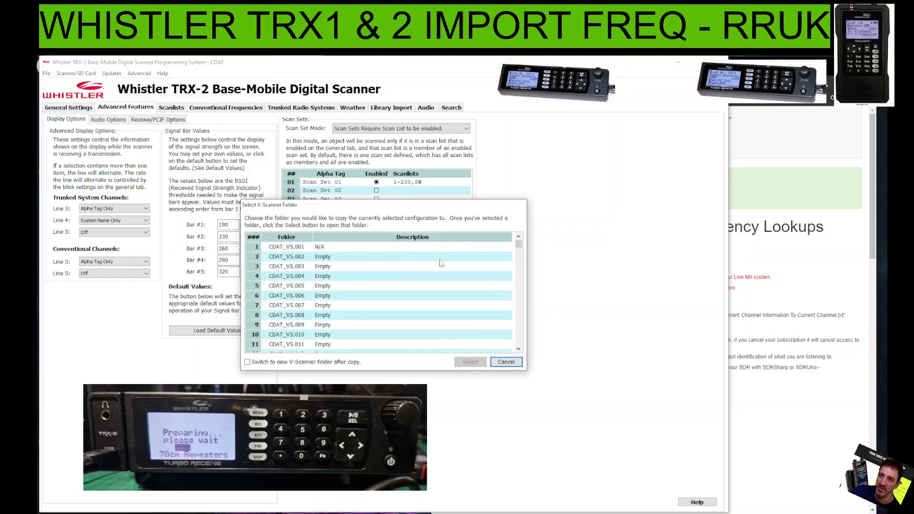
click(325, 247)
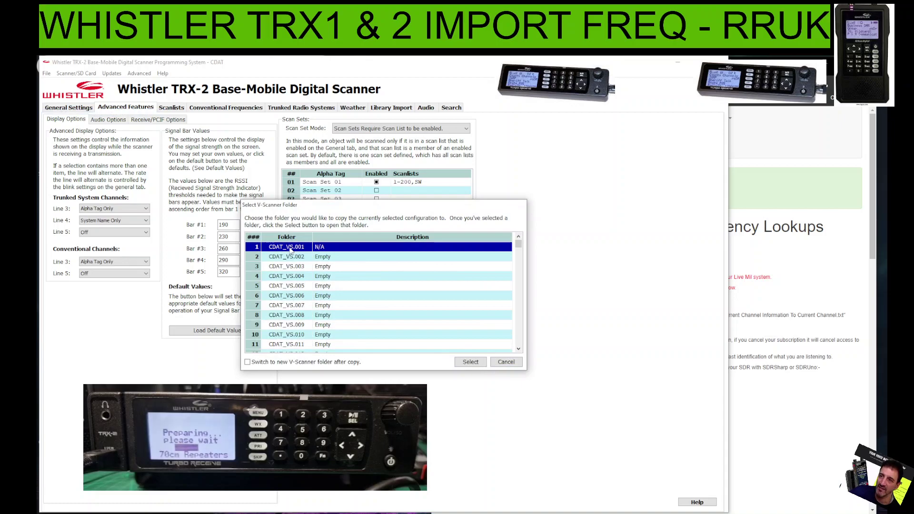
double_click(303, 251)
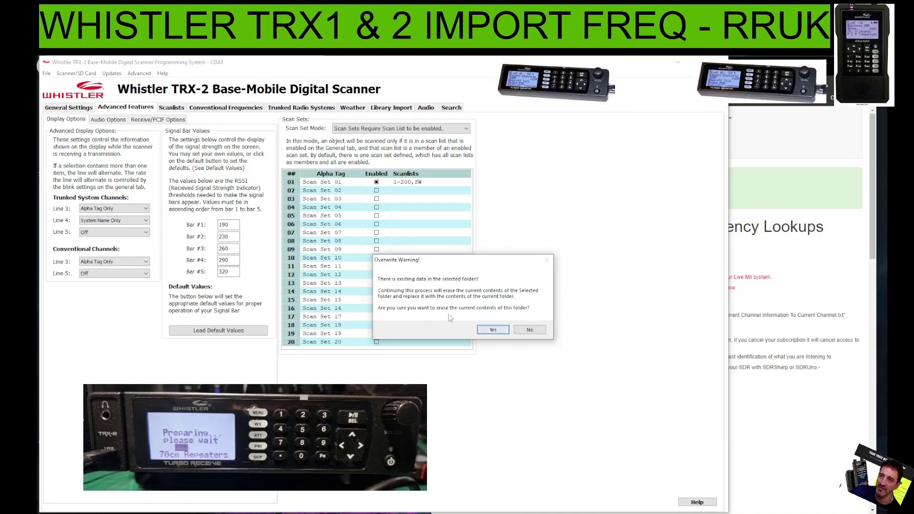
click(531, 330)
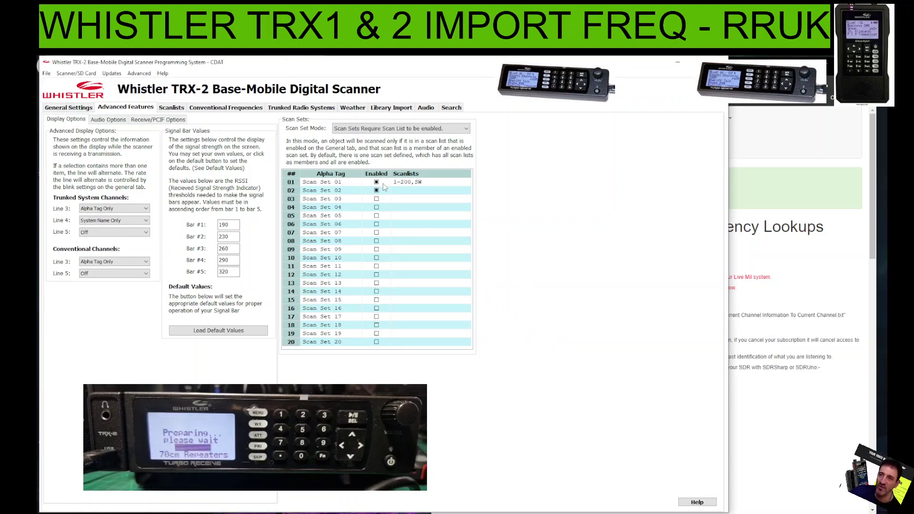
- Copy the configuration into the empty CDAT_VS.002 folder and re-enable Scan Set 01
click(46, 73)
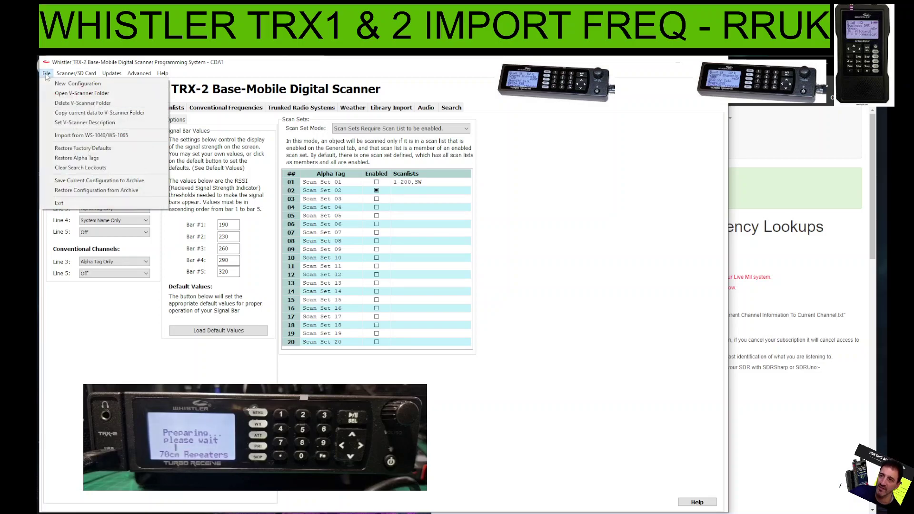
click(73, 114)
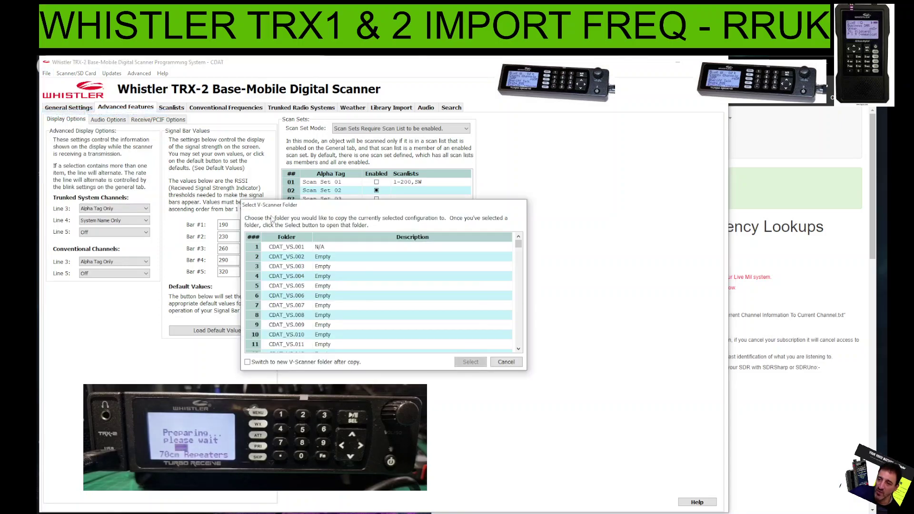
click(316, 261)
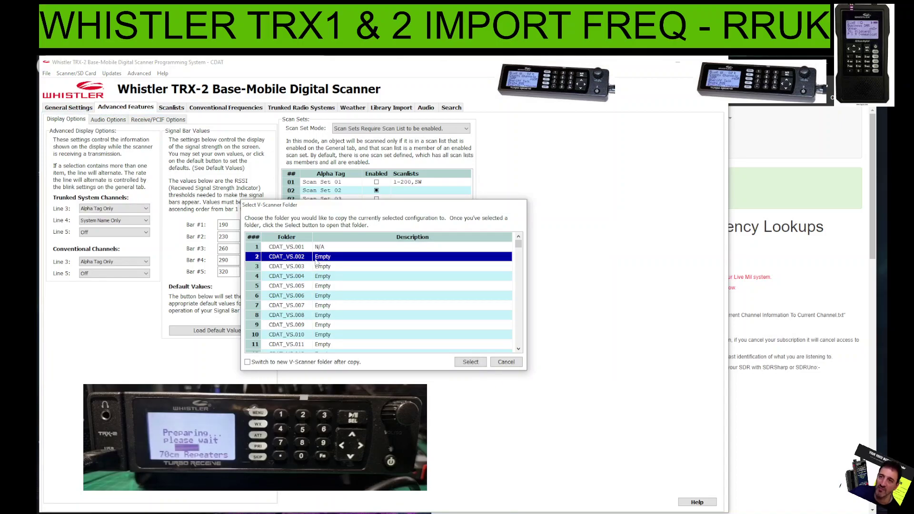
click(471, 362)
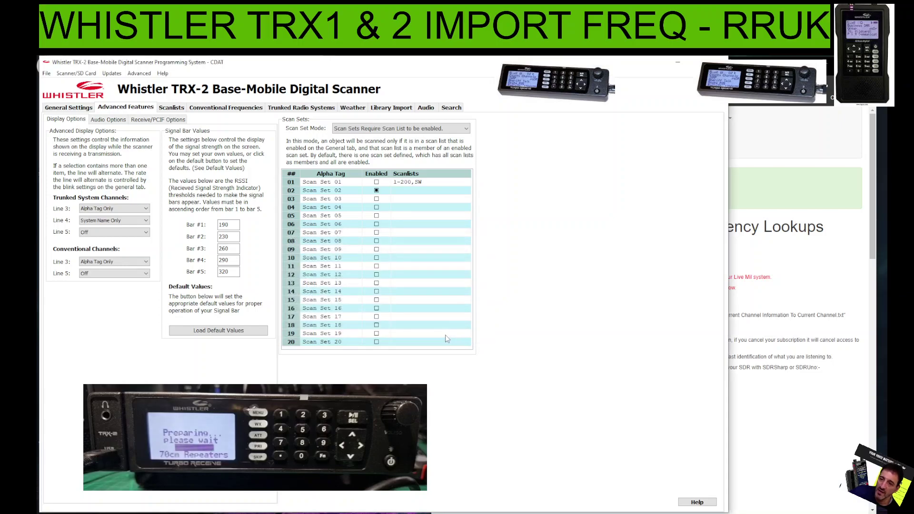
click(376, 190)
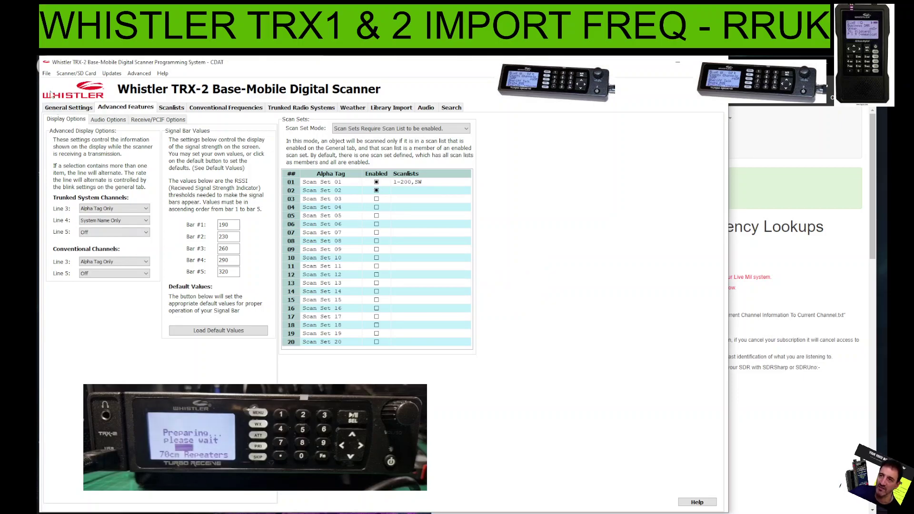
click(43, 76)
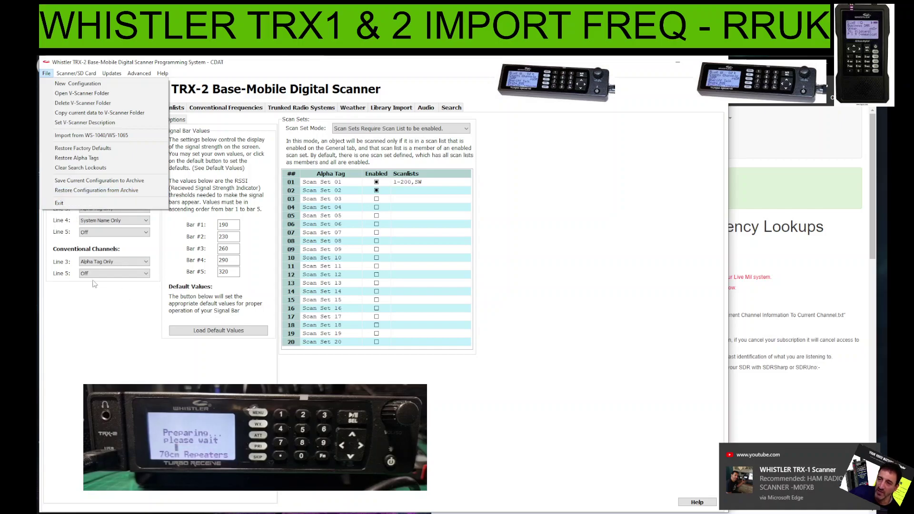
- Cancel a restore from archive, then browse the Scanner/SD Card and Updates menus
click(95, 190)
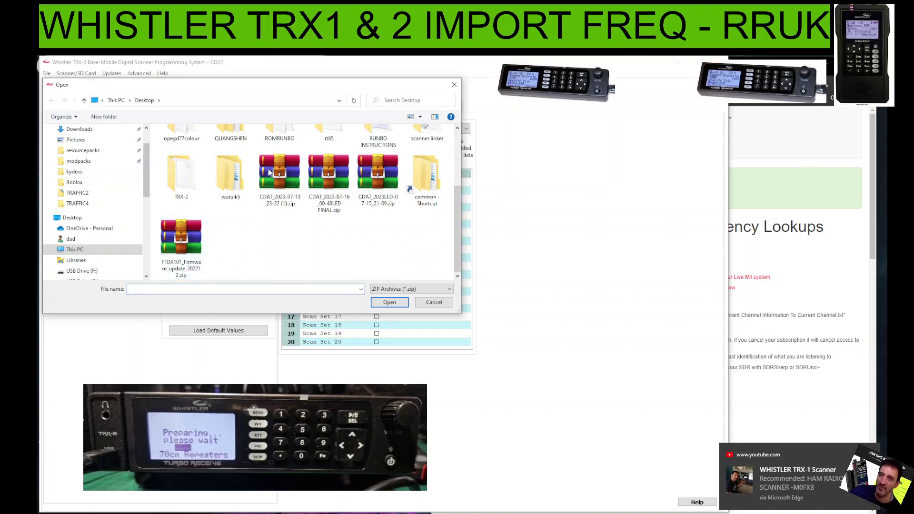
click(454, 84)
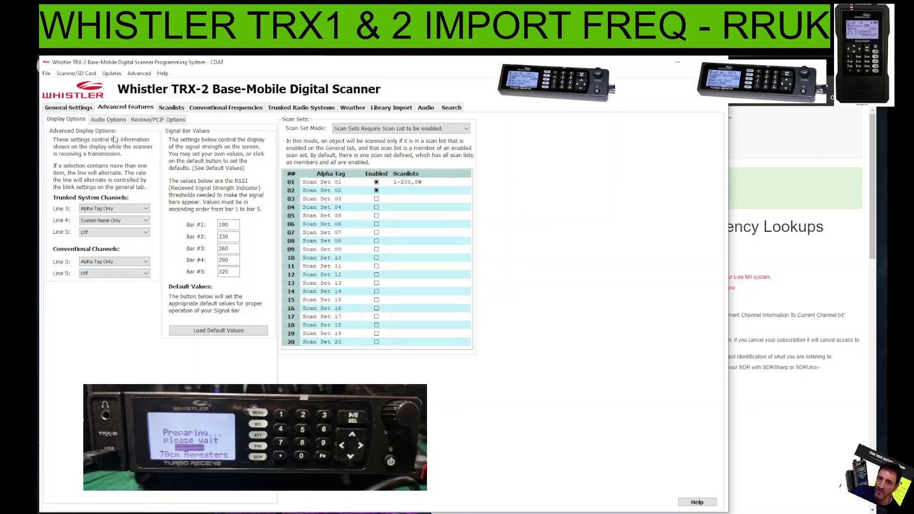
click(47, 74)
mouse_move(61, 75)
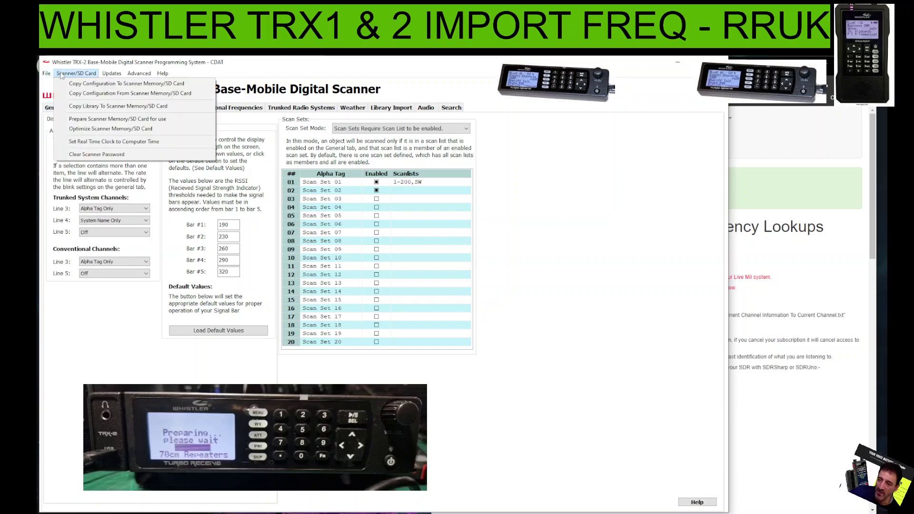
mouse_move(110, 73)
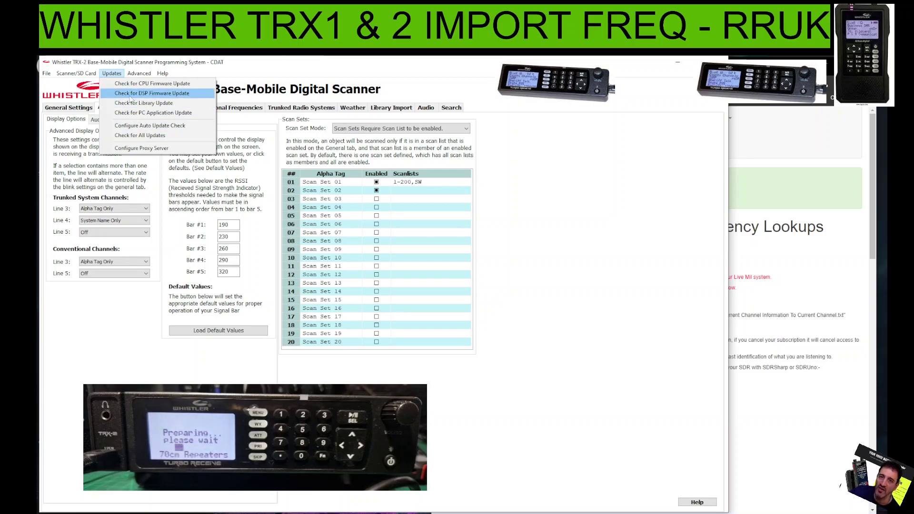
click(134, 73)
click(113, 74)
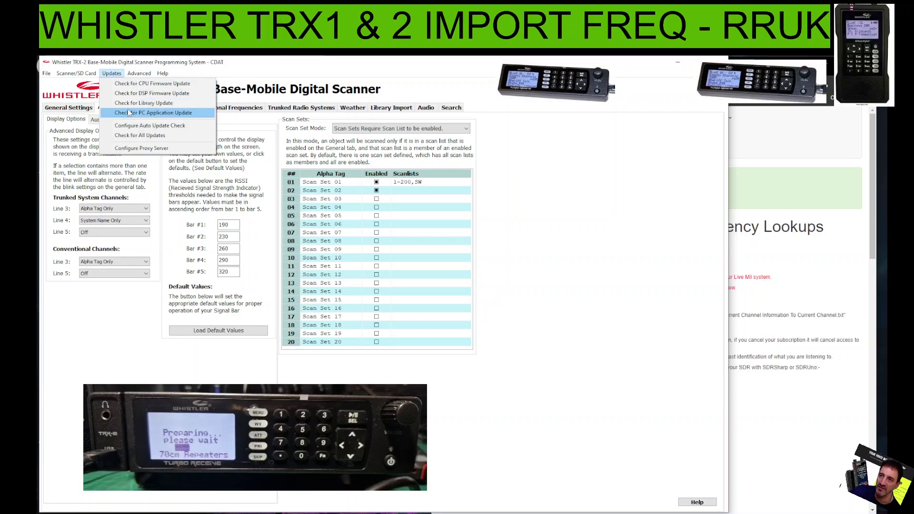
- Search Google in a new Chrome tab for 'uniden trx2 downl'
key(alt+Tab)
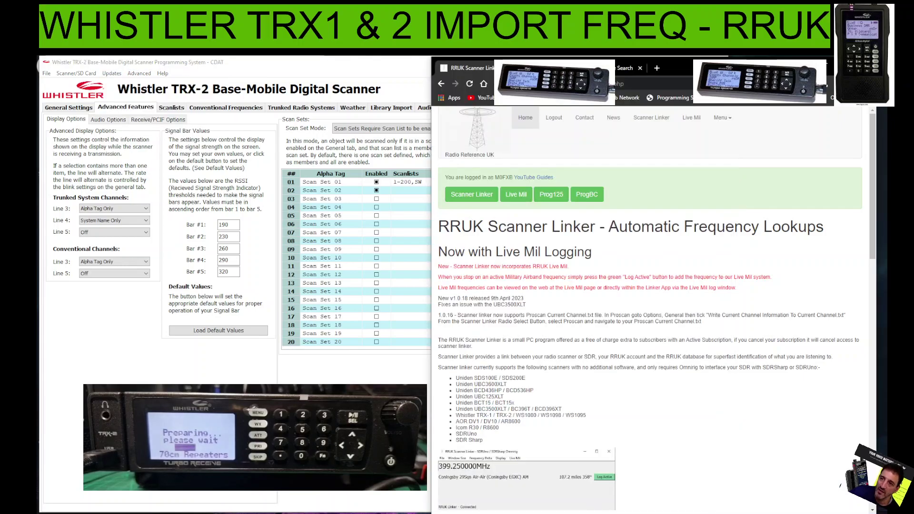
click(656, 69)
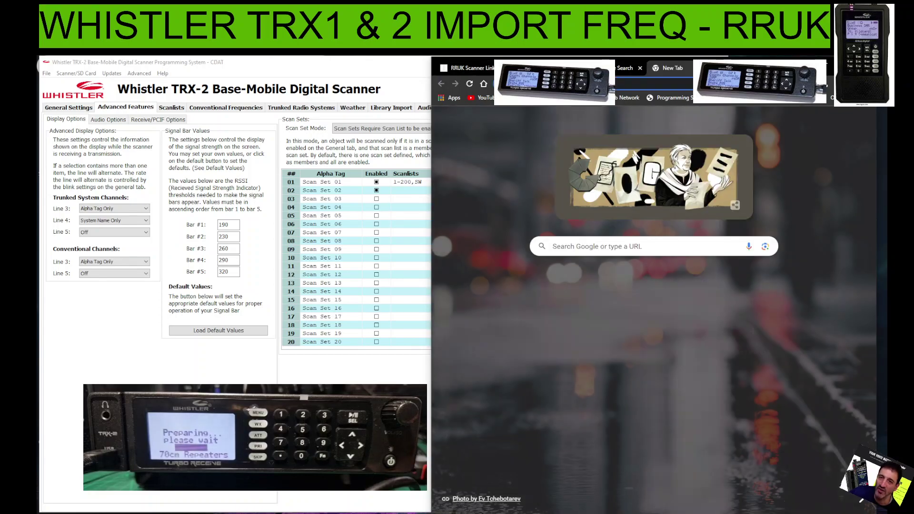
text(uniden trx)
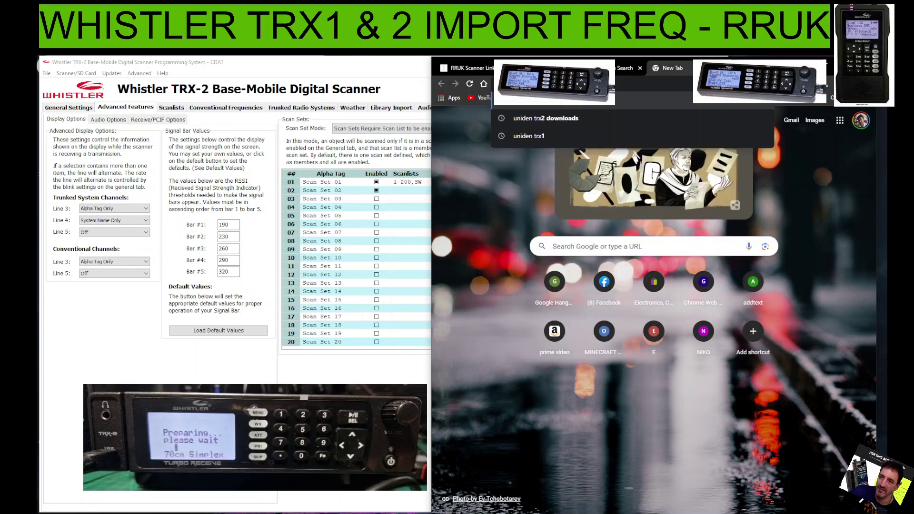
text(2 downloads)
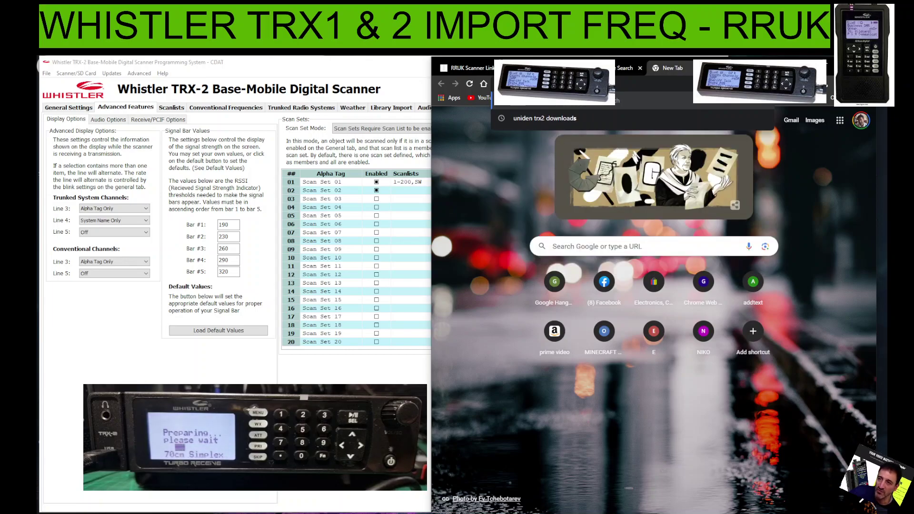
key(Return)
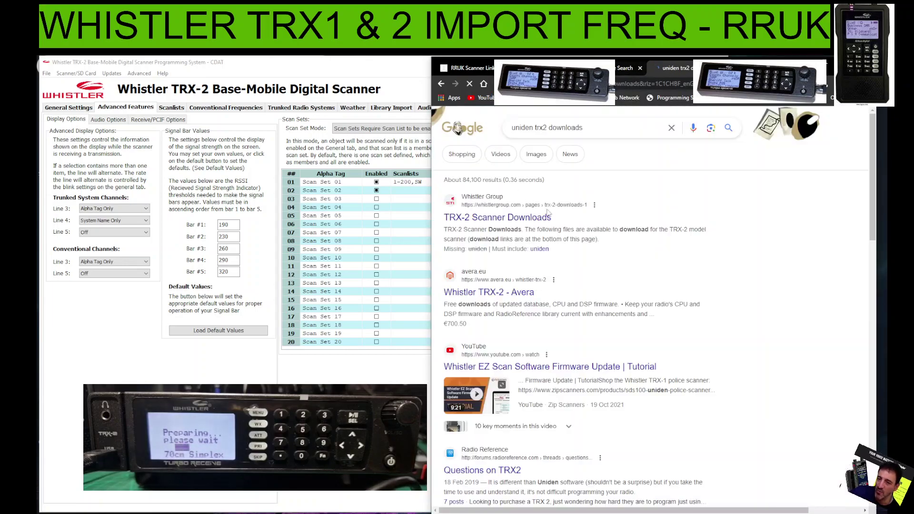
- Browse the TRX-2 Scanner Downloads file list, then return to the Scanner Linker tab and CDAT
click(547, 217)
scroll(672, 258, down, 4)
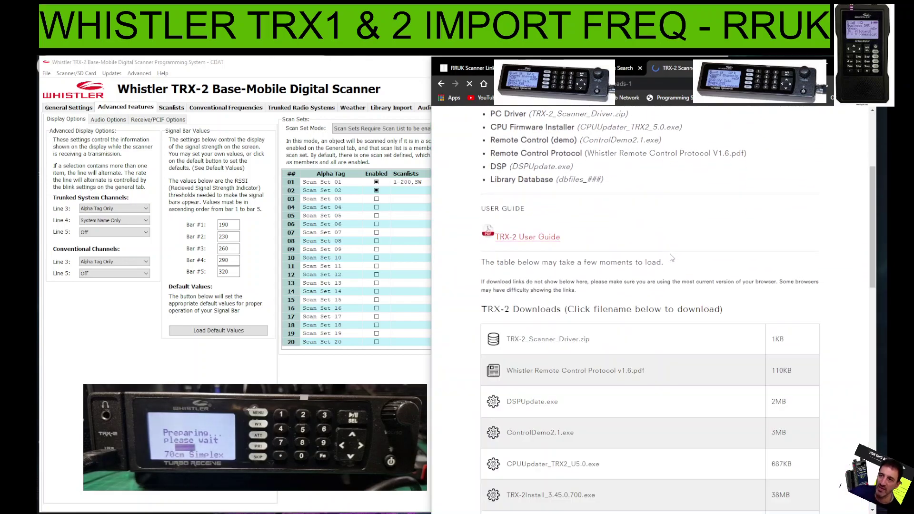
scroll(672, 257, down, 5)
scroll(690, 212, up, 2)
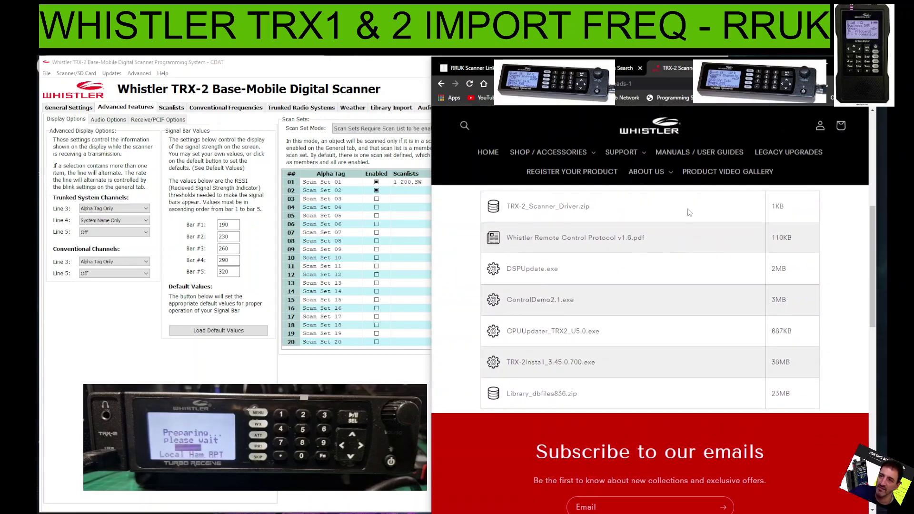
scroll(676, 248, down, 1)
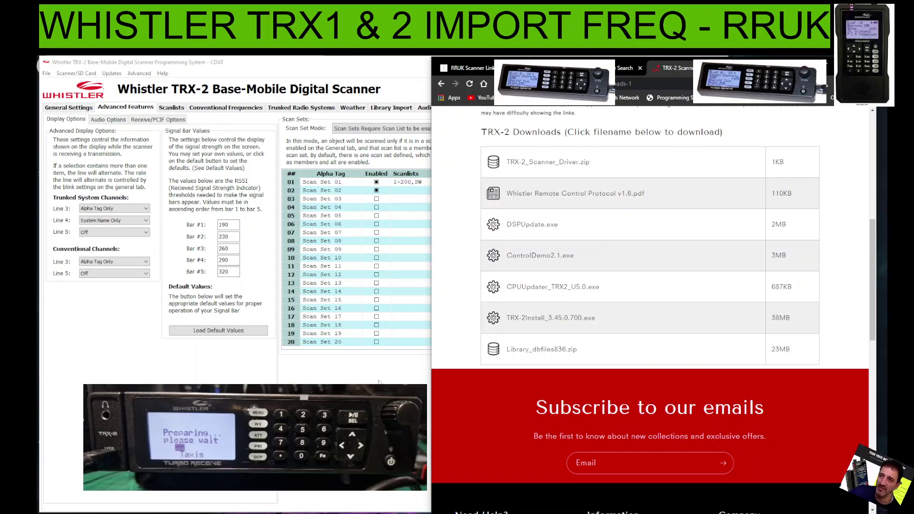
click(465, 68)
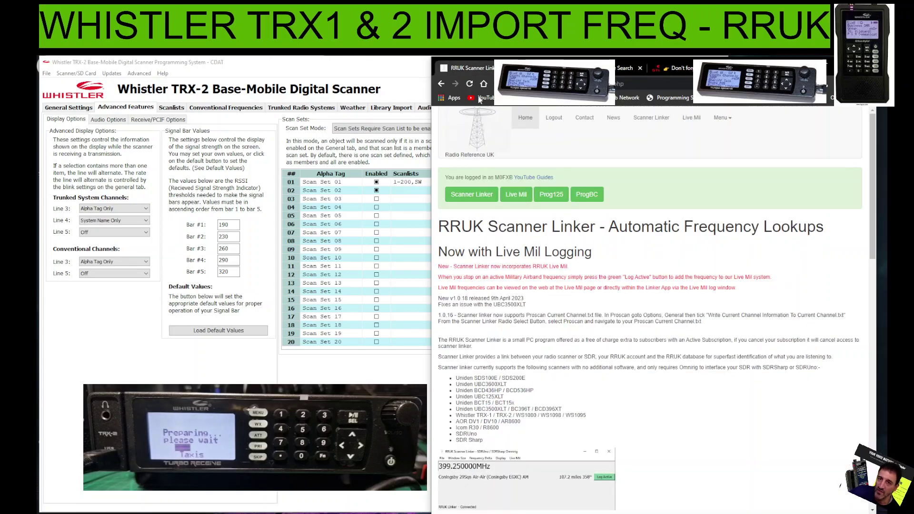
click(200, 369)
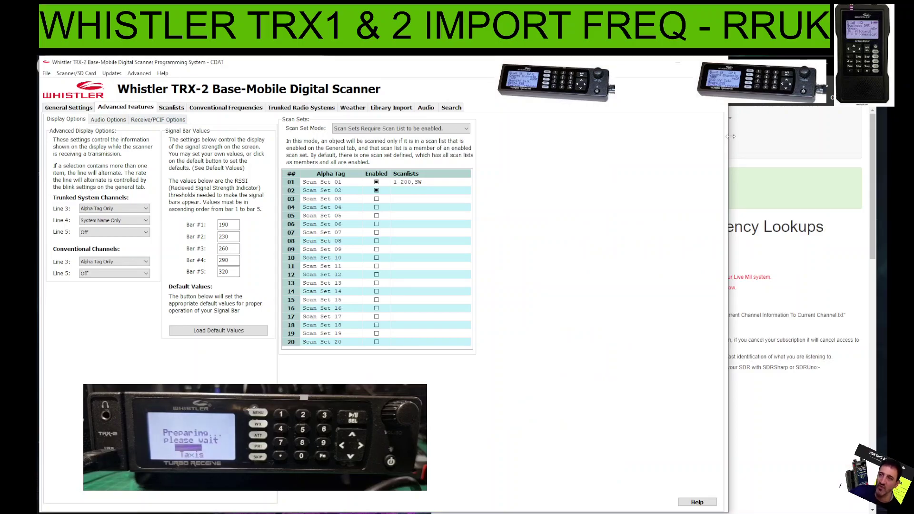
- Review the Trunked Radio Systems and Weather tabs, resizing CDAT around the browser
drag(727, 133, 458, 158)
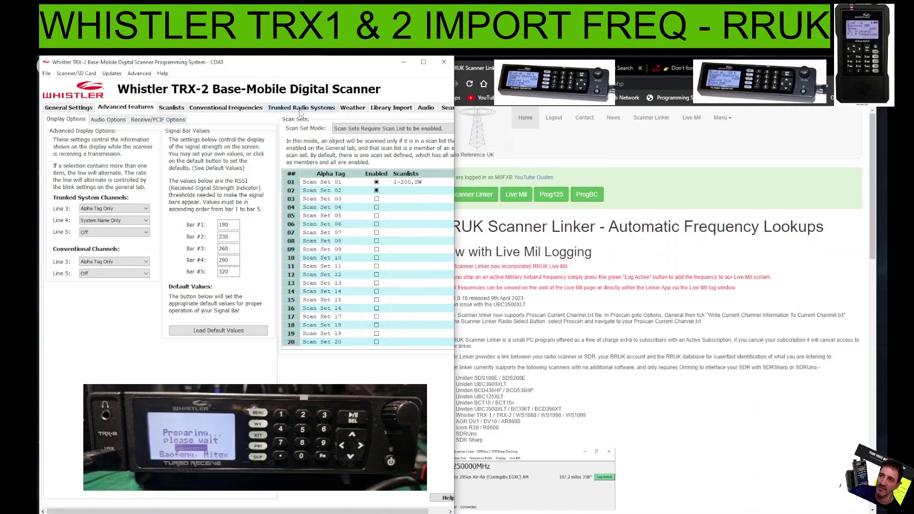
click(301, 109)
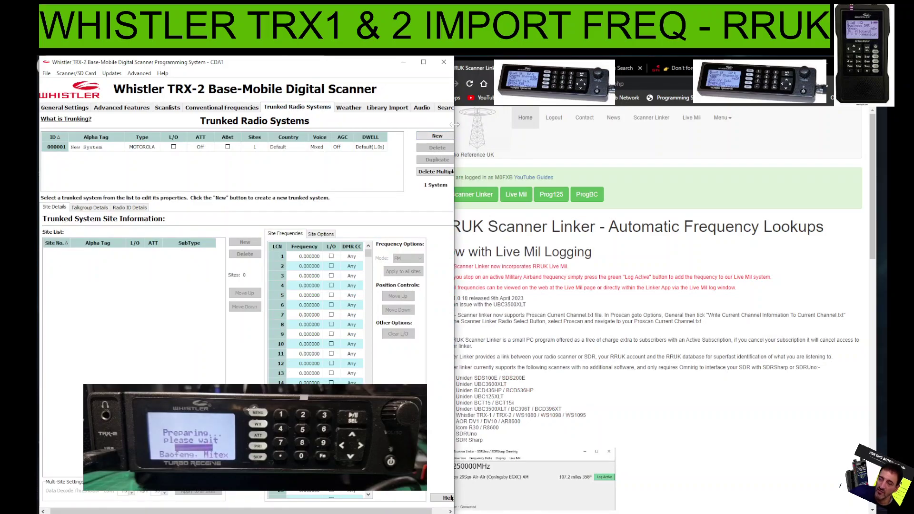
drag(454, 139, 540, 138)
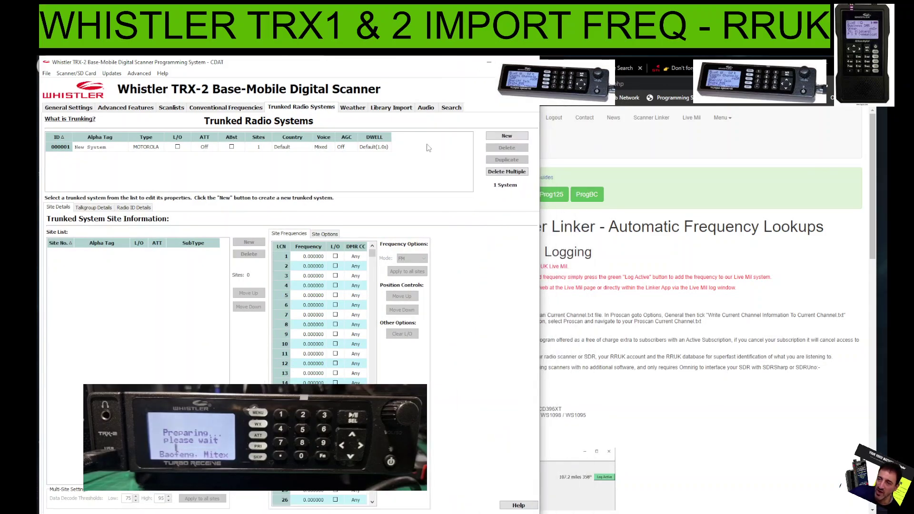
click(352, 109)
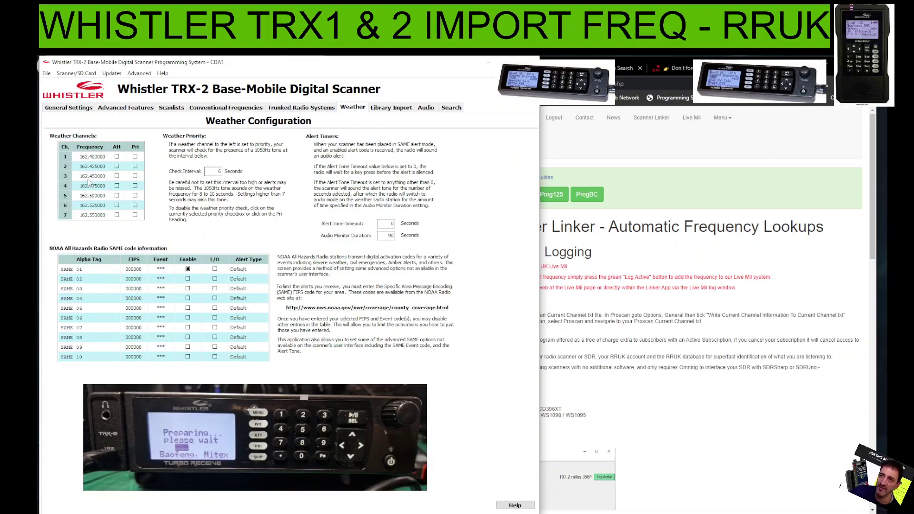
- Pick a state in the Library Import list, then view the Audio and Search Options tabs
click(381, 113)
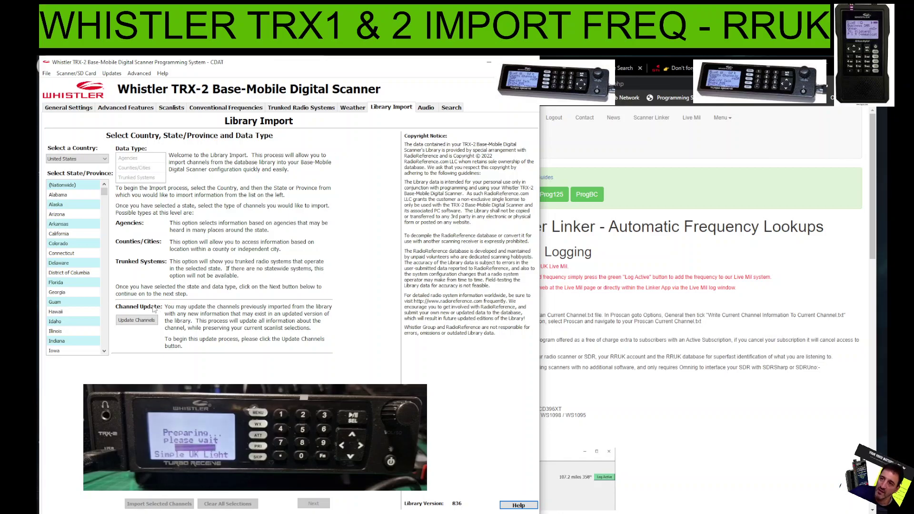
drag(63, 204, 65, 273)
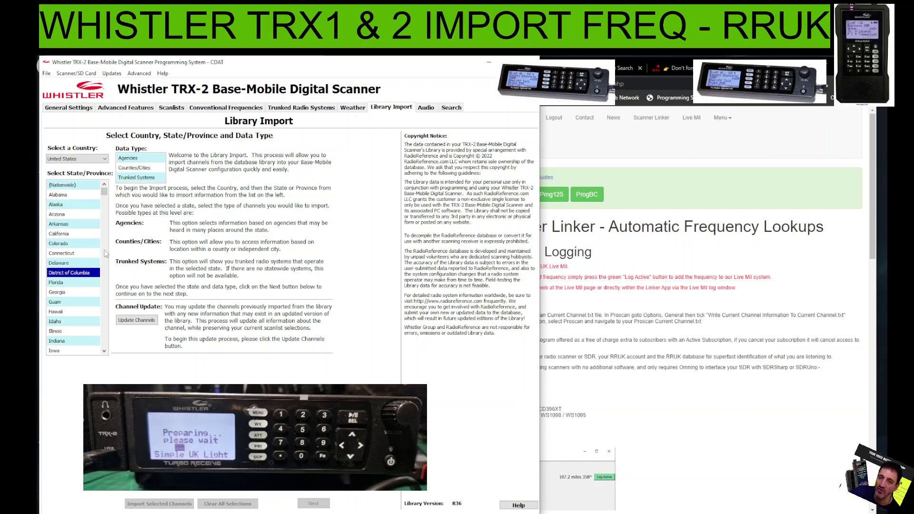
drag(104, 192, 115, 207)
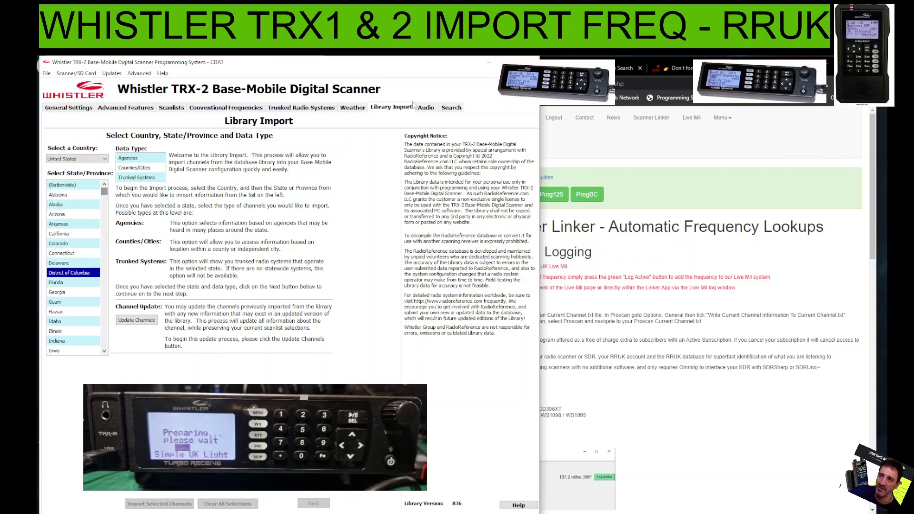
click(425, 109)
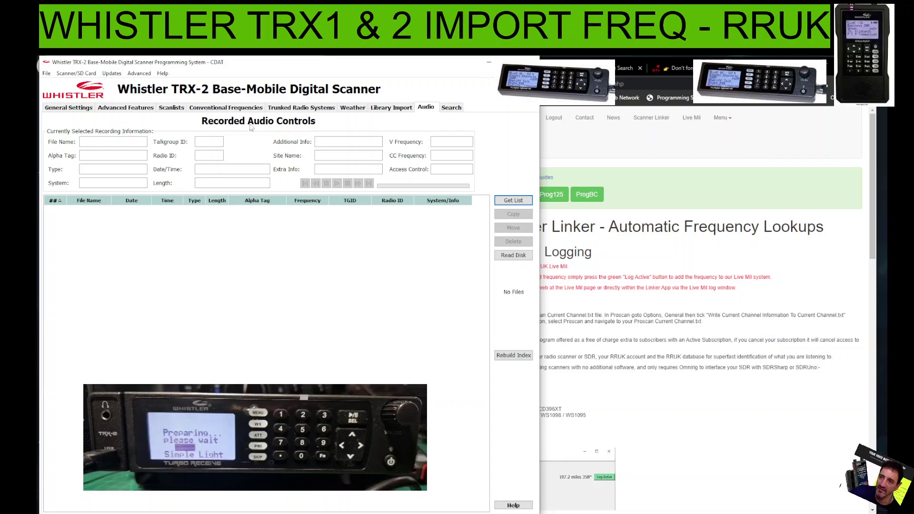
click(457, 108)
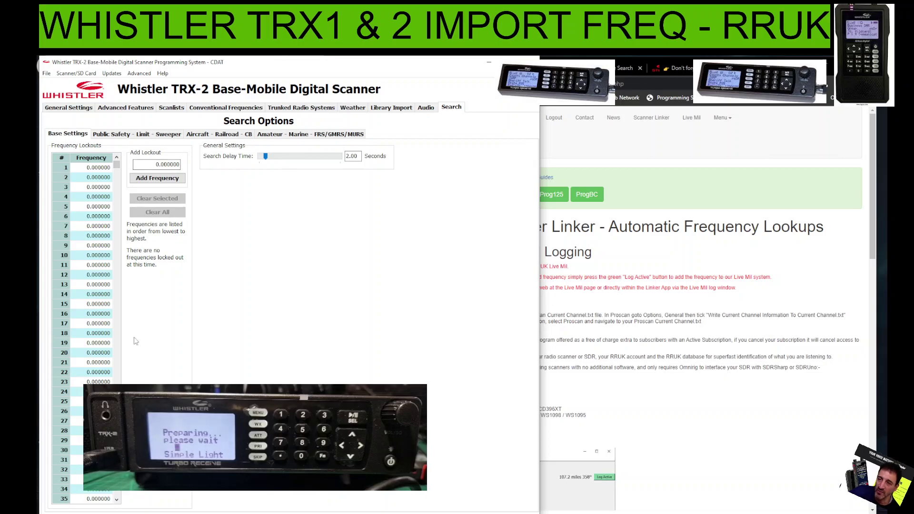
- Return to General Configuration Settings and look through the update-check and Advanced menus
click(75, 108)
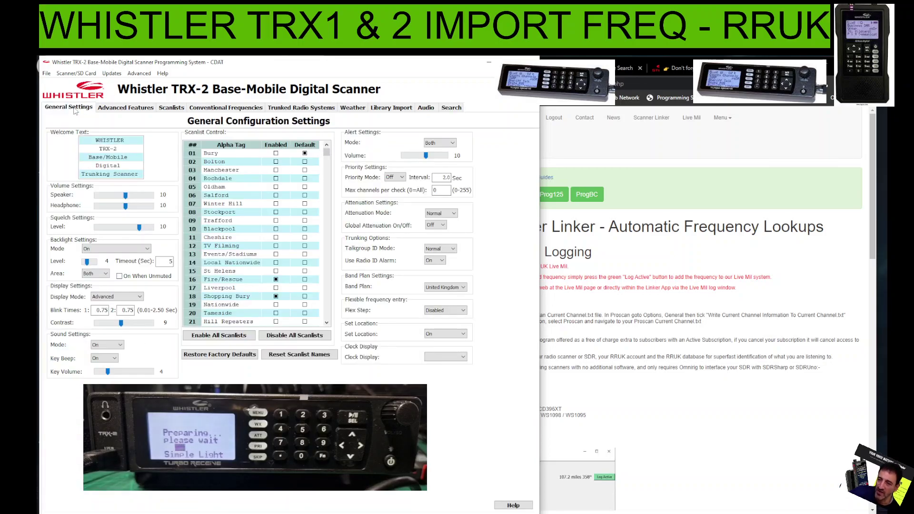
click(113, 74)
click(138, 74)
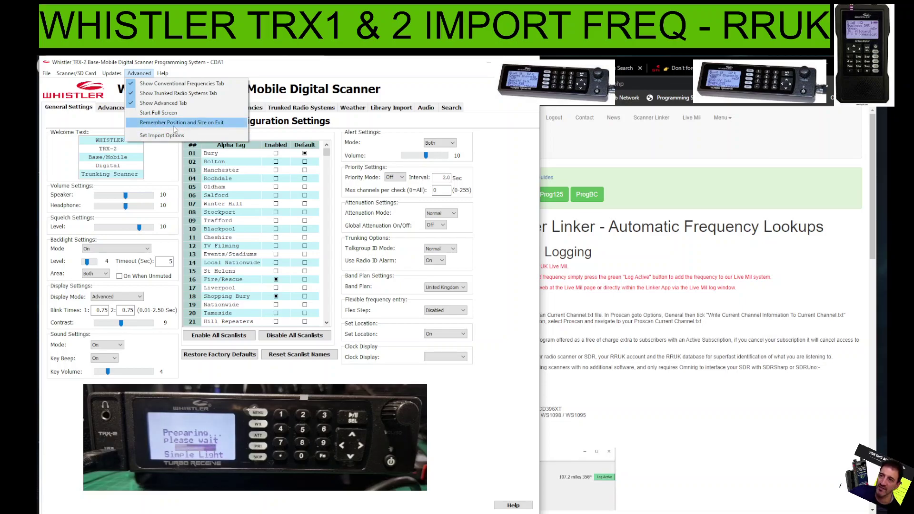
click(143, 125)
- Check Advanced > Set Import Options, close it unchanged, and narrow CDAT beside the Scanner Linker page
click(139, 74)
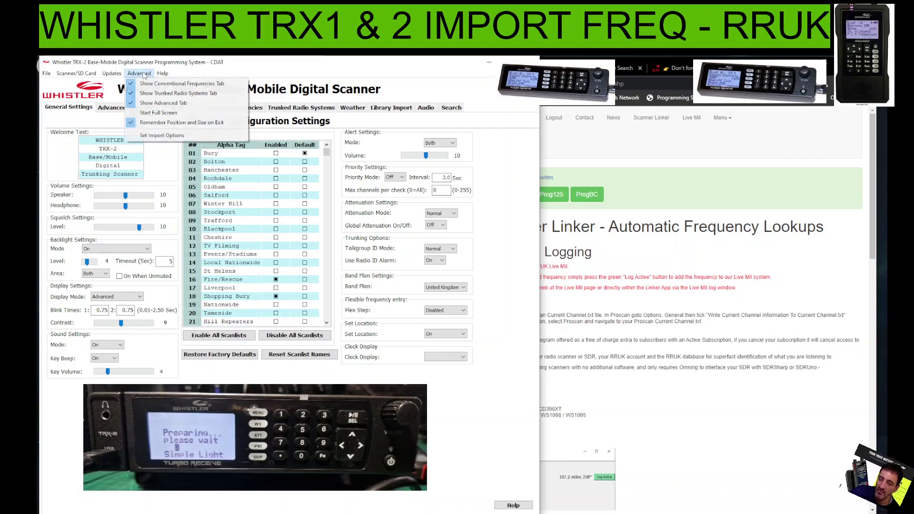
mouse_move(161, 75)
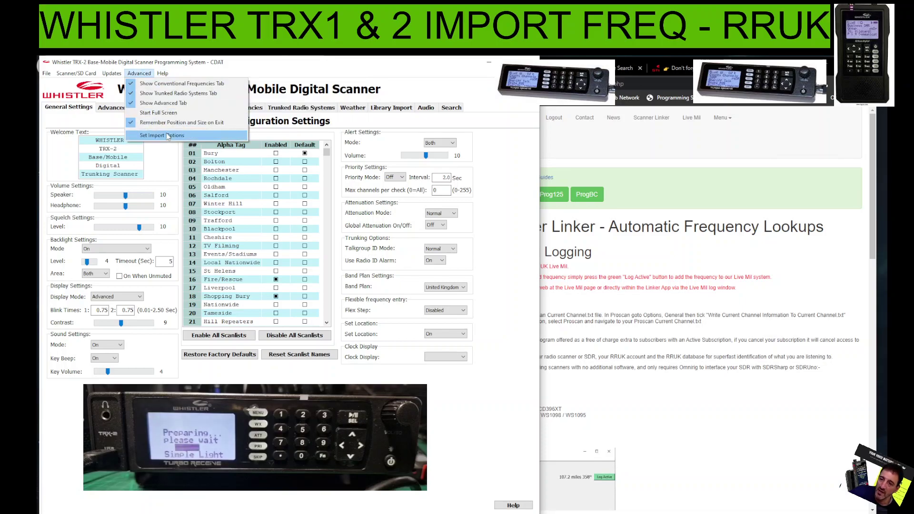
click(162, 136)
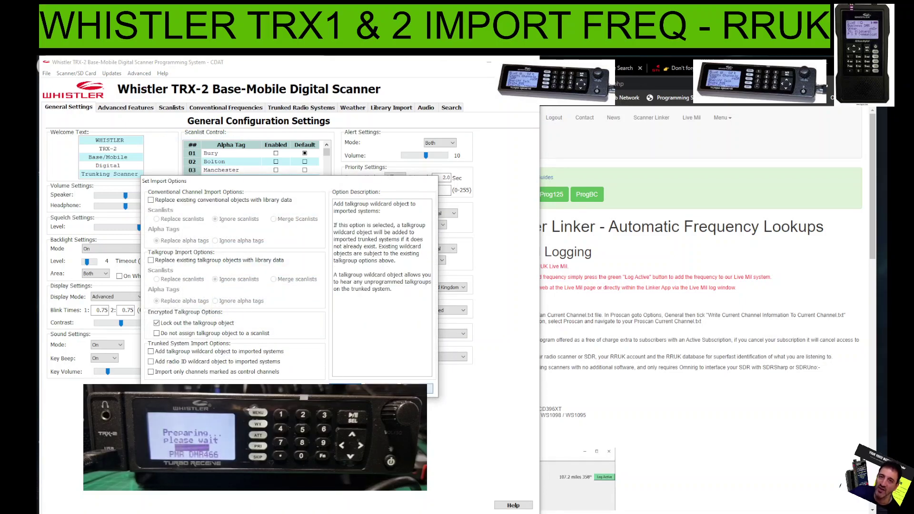
key(Return)
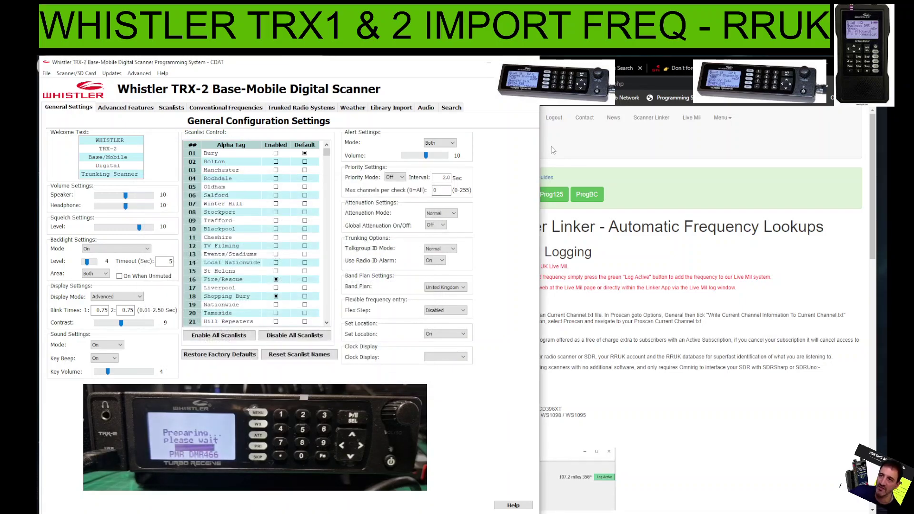
drag(539, 155, 429, 154)
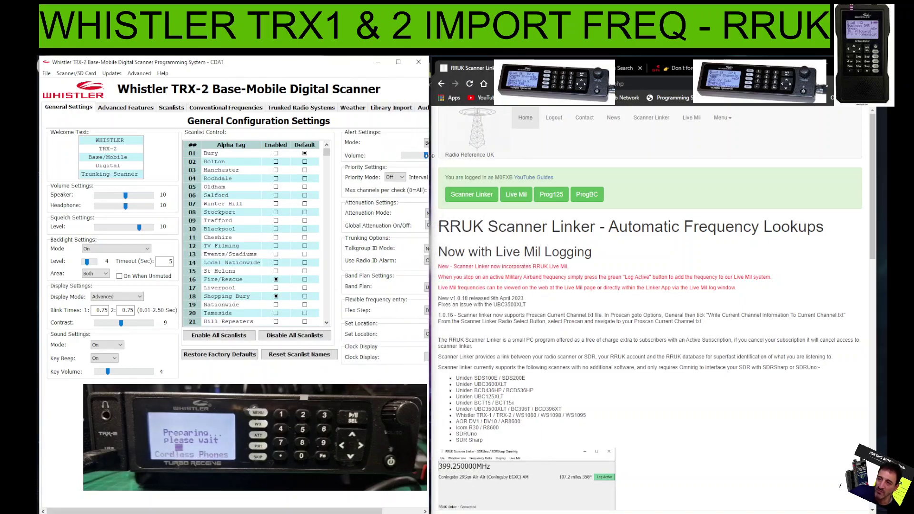